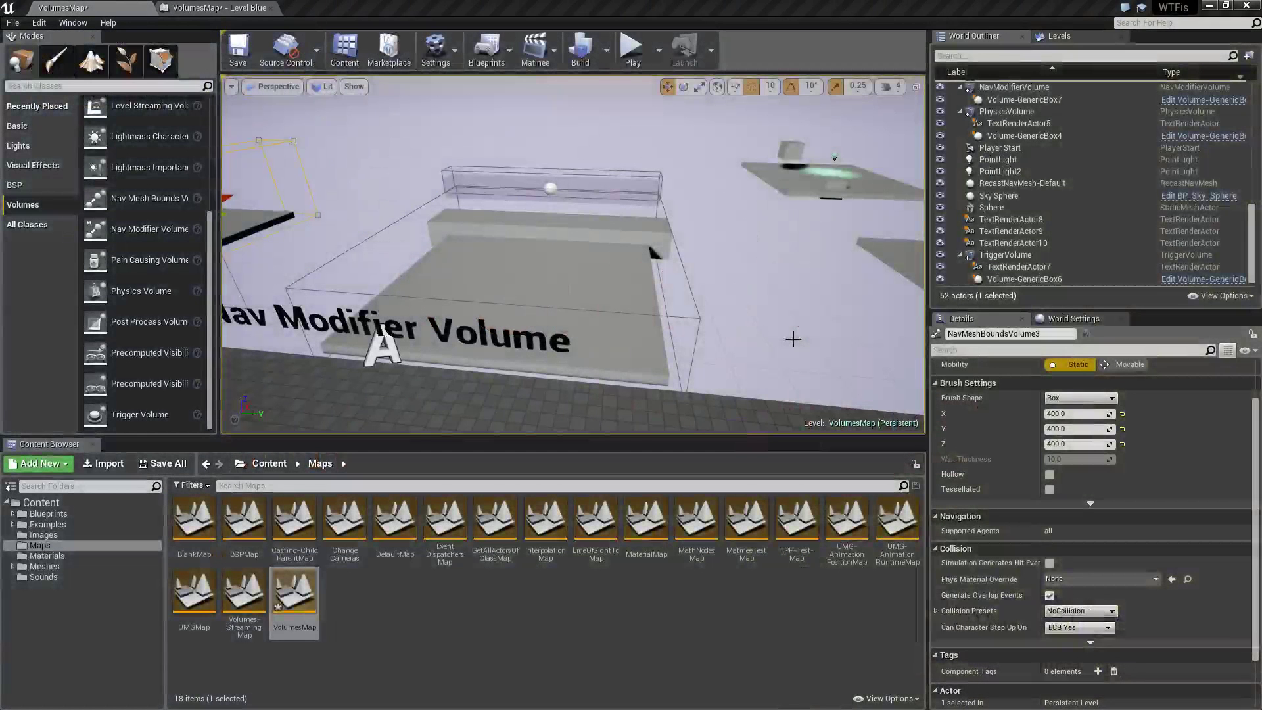
Select the NavMeshBoundsVolume2 around the Nav Modifier Volume platform and display the navigation mesh
{"action": "mouse_move", "coordinate": [709, 321]}
{"action": "right_mouse_down"}
{"action": "mouse_move", "coordinate": [723, 325]}
{"action": "mouse_move", "coordinate": [618, 290]}
{"action": "mouse_move", "coordinate": [621, 329]}
{"action": "mouse_move", "coordinate": [641, 351]}
{"action": "mouse_move", "coordinate": [631, 343]}
{"action": "mouse_move", "coordinate": [648, 350]}
{"action": "mouse_move", "coordinate": [664, 316]}
{"action": "mouse_move", "coordinate": [684, 315]}
{"action": "mouse_move", "coordinate": [671, 290]}
{"action": "mouse_move", "coordinate": [641, 283]}
{"action": "mouse_move", "coordinate": [611, 293]}
{"action": "mouse_move", "coordinate": [624, 334]}
{"action": "mouse_move", "coordinate": [601, 355]}
{"action": "mouse_move", "coordinate": [585, 348]}
{"action": "mouse_move", "coordinate": [708, 321]}
{"action": "right_mouse_up"}
{"action": "key", "text": "w"}
{"action": "key", "text": "s"}
{"action": "key", "text": "w"}
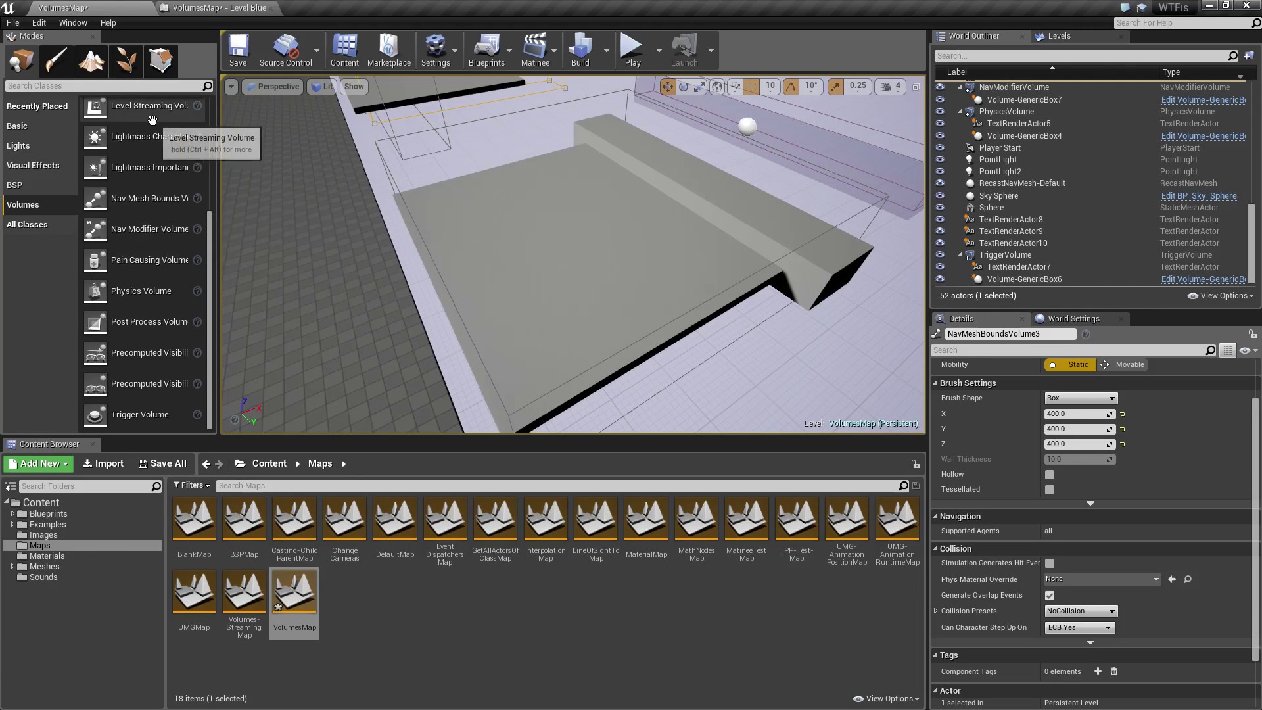
{"action": "right_click_drag", "start_coordinate": [716, 344], "coordinate": [742, 330]}
{"action": "left_click", "coordinate": [677, 287]}
{"action": "right_click_drag", "start_coordinate": [689, 293], "coordinate": [717, 300]}
{"action": "key", "text": "p"}
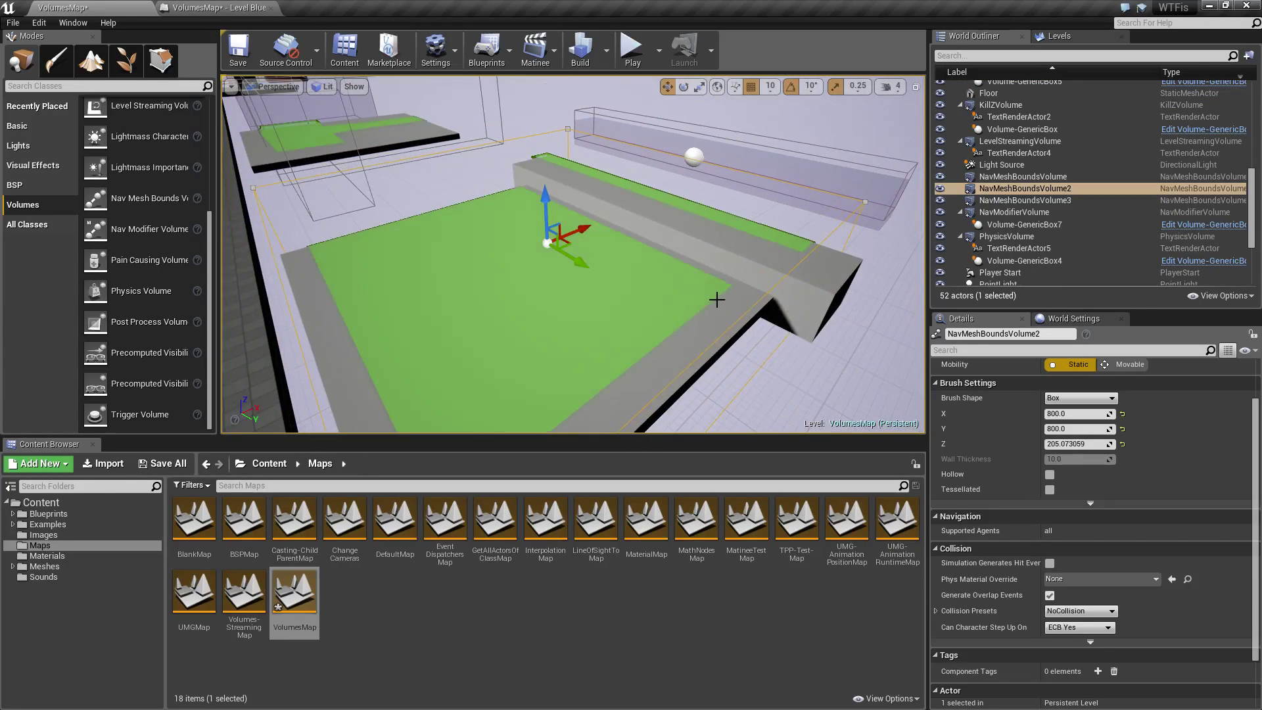
{"action": "right_click_drag", "start_coordinate": [753, 348], "coordinate": [696, 330]}
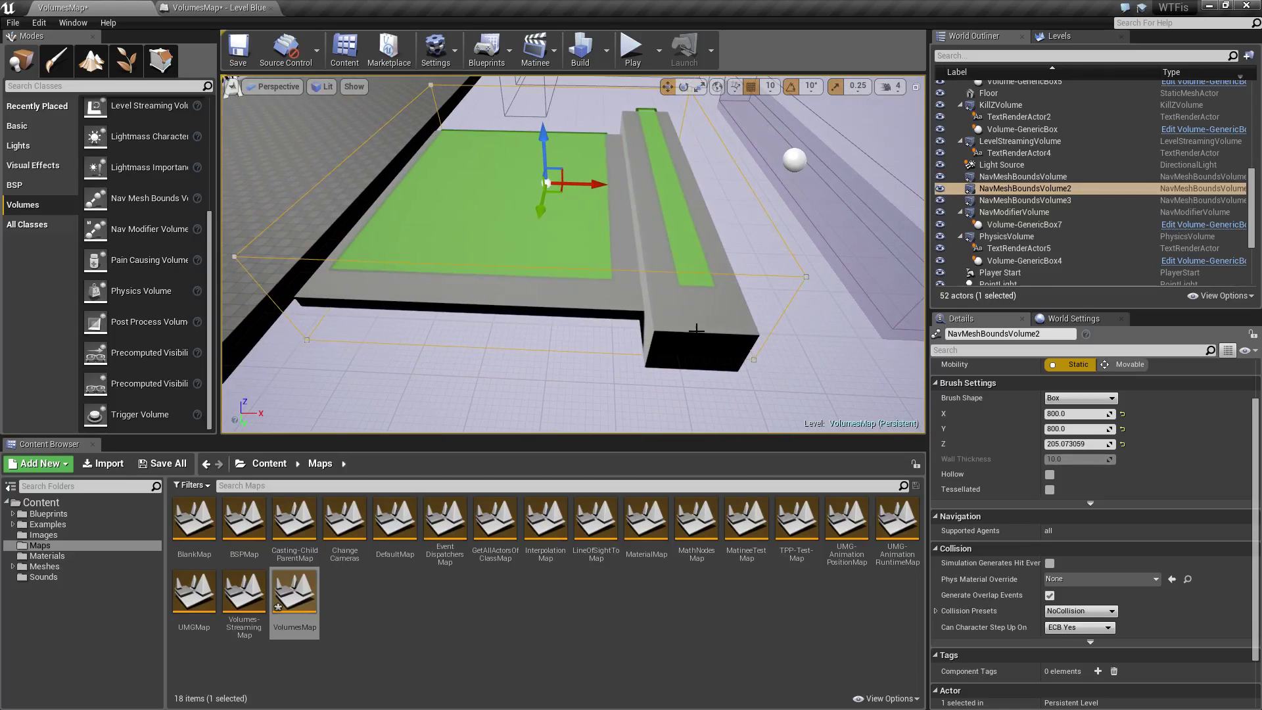
Move the long raised block along X until it is clear of the platform
{"action": "left_click", "coordinate": [717, 253]}
{"action": "left_click_drag", "start_coordinate": [716, 201], "coordinate": [794, 202]}
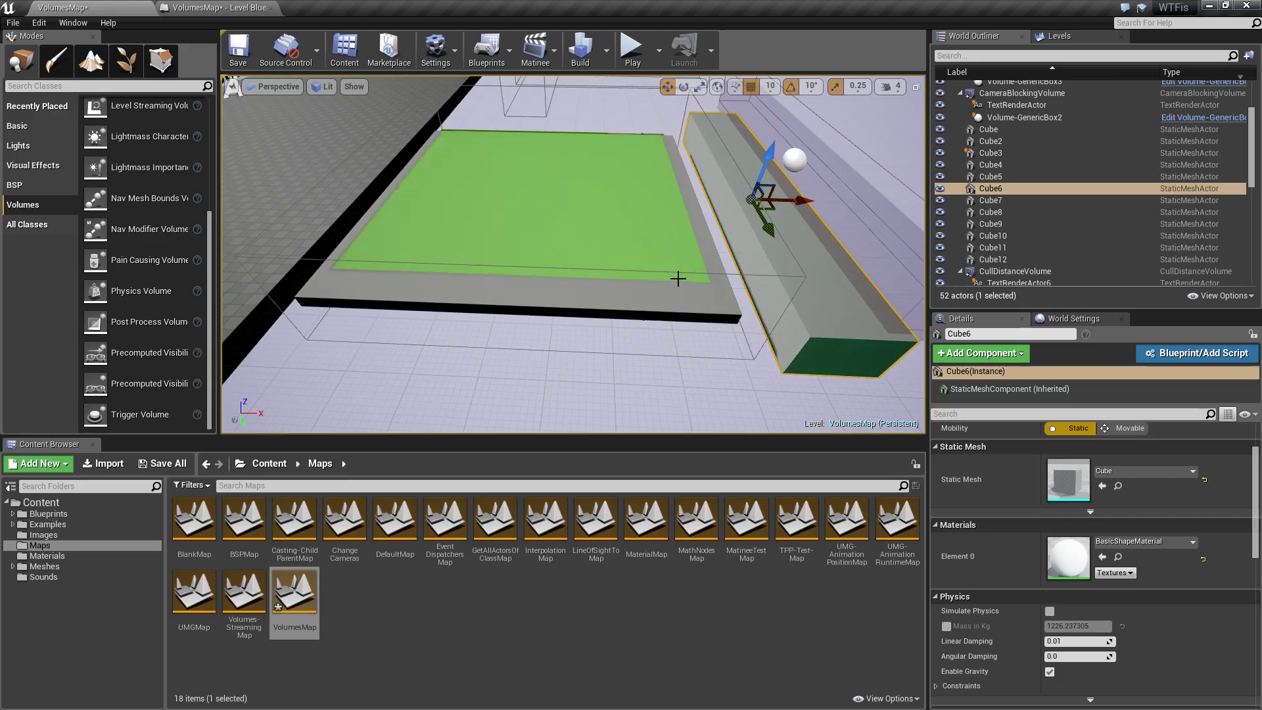
{"action": "right_click_drag", "start_coordinate": [676, 278], "coordinate": [676, 279]}
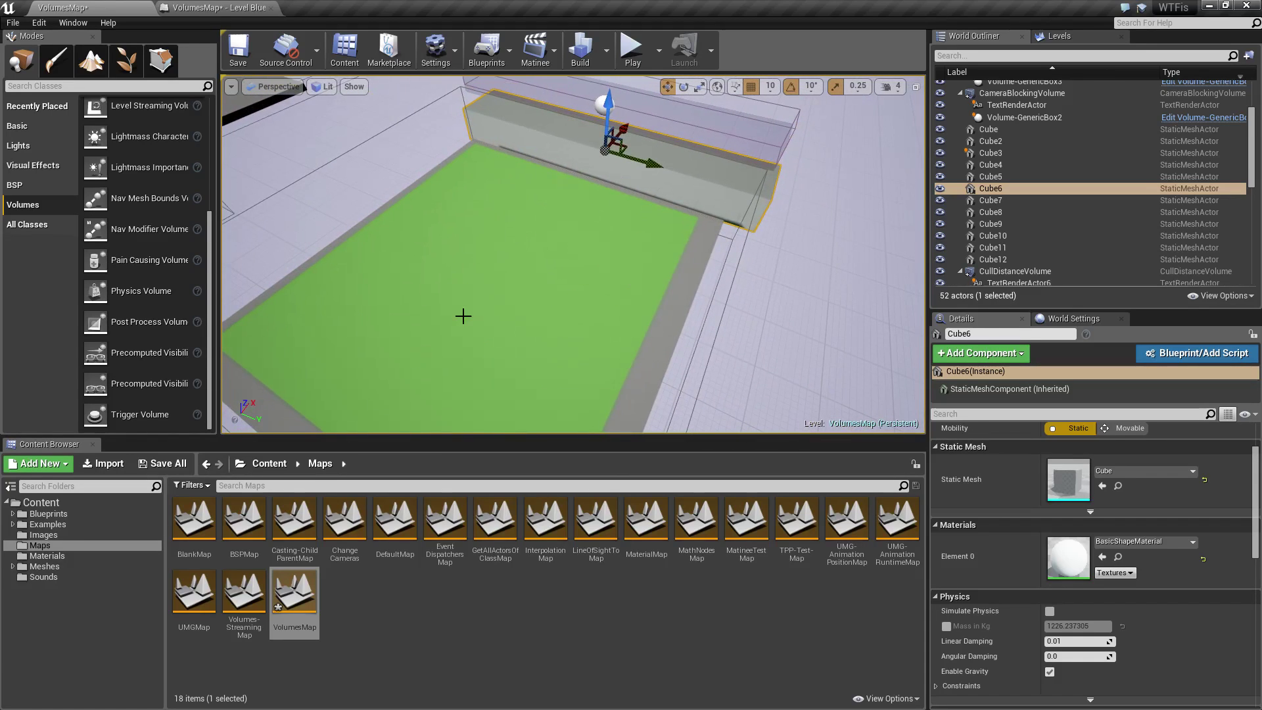
{"action": "right_click_drag", "start_coordinate": [690, 366], "coordinate": [690, 366]}
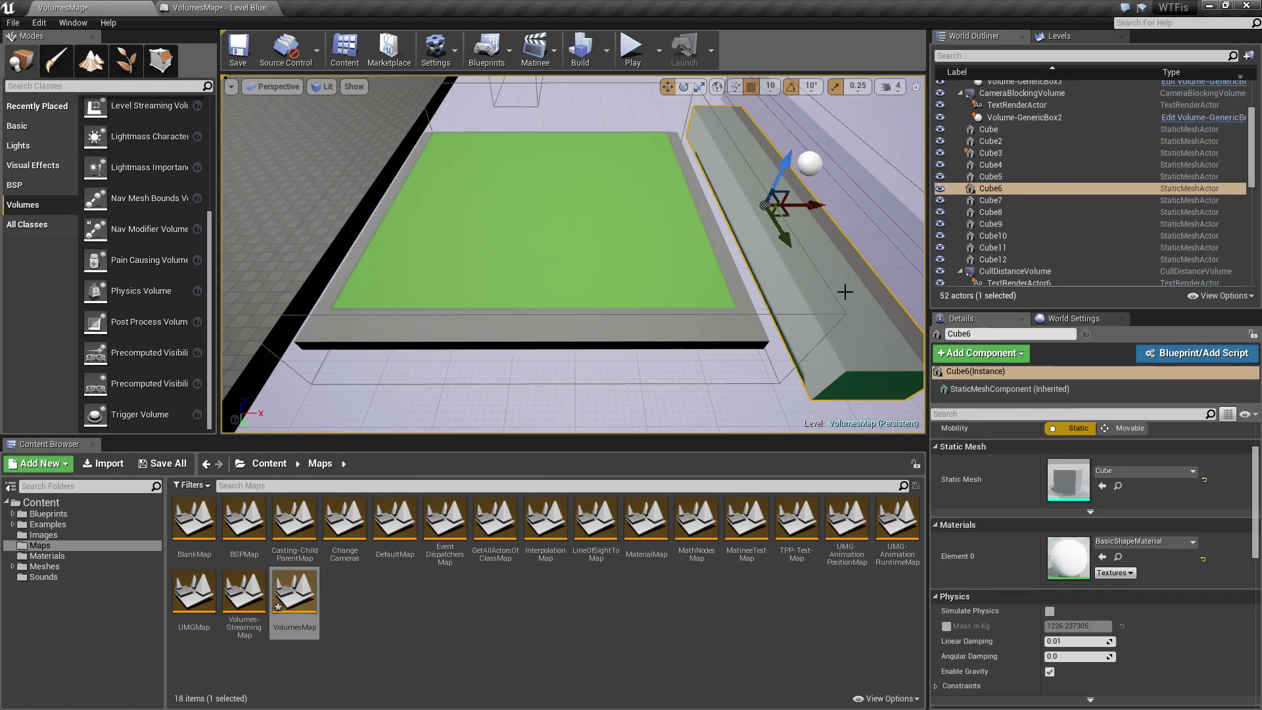
Move the long block back along X onto the platform's edge and view the navigation mesh around it
{"action": "left_click_drag", "start_coordinate": [817, 205], "coordinate": [724, 233]}
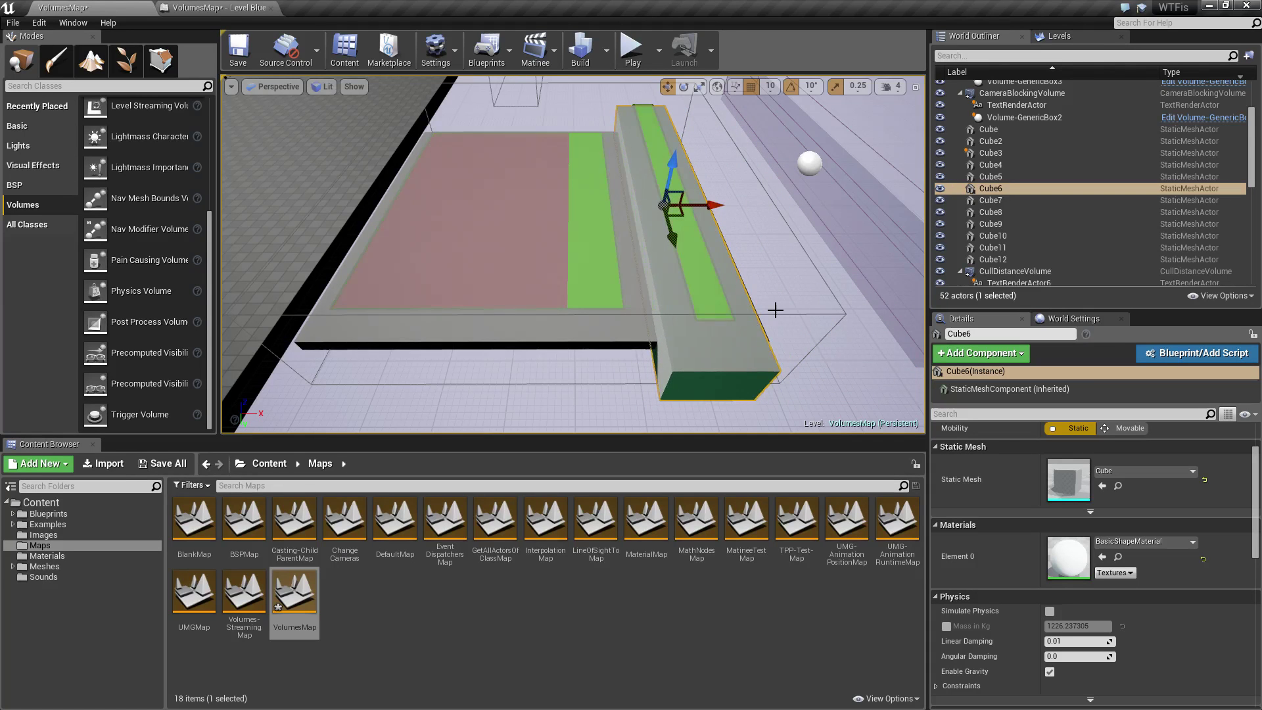
{"action": "right_click_drag", "start_coordinate": [798, 299], "coordinate": [797, 298]}
{"action": "key", "text": "a"}
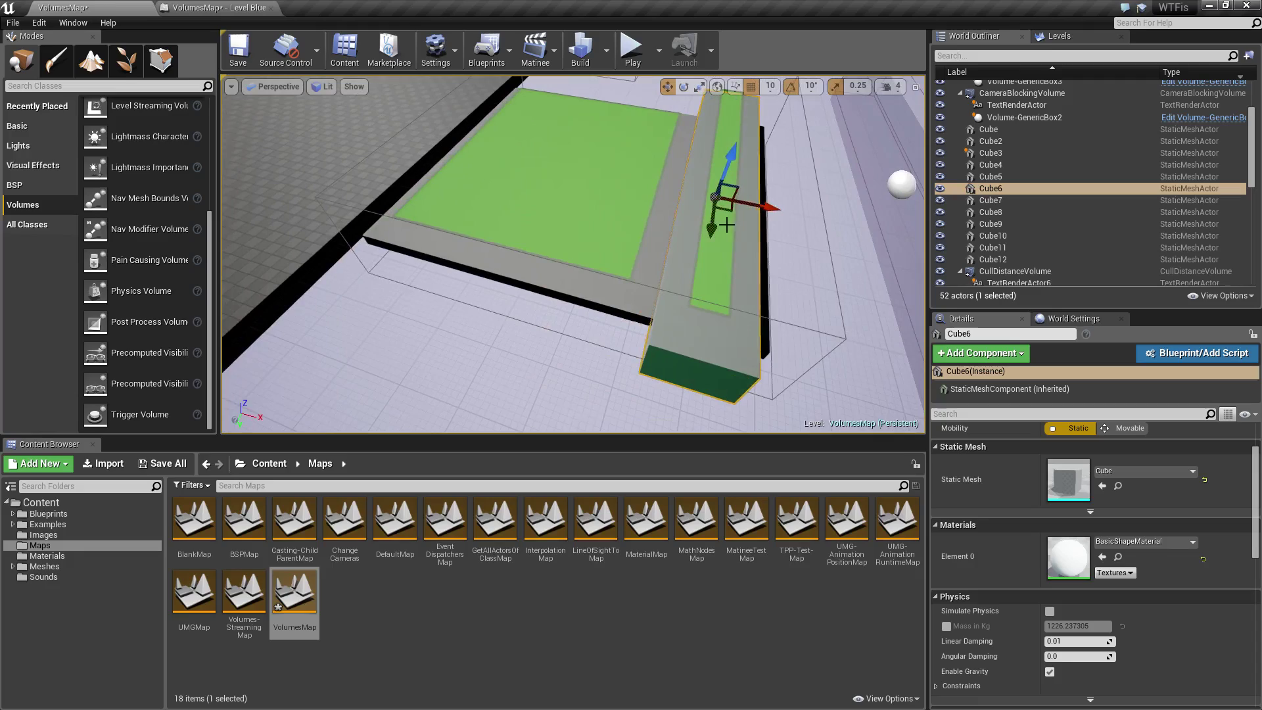
{"action": "right_click_drag", "start_coordinate": [778, 210], "coordinate": [778, 209]}
{"action": "right_click_drag", "start_coordinate": [868, 326], "coordinate": [867, 325]}
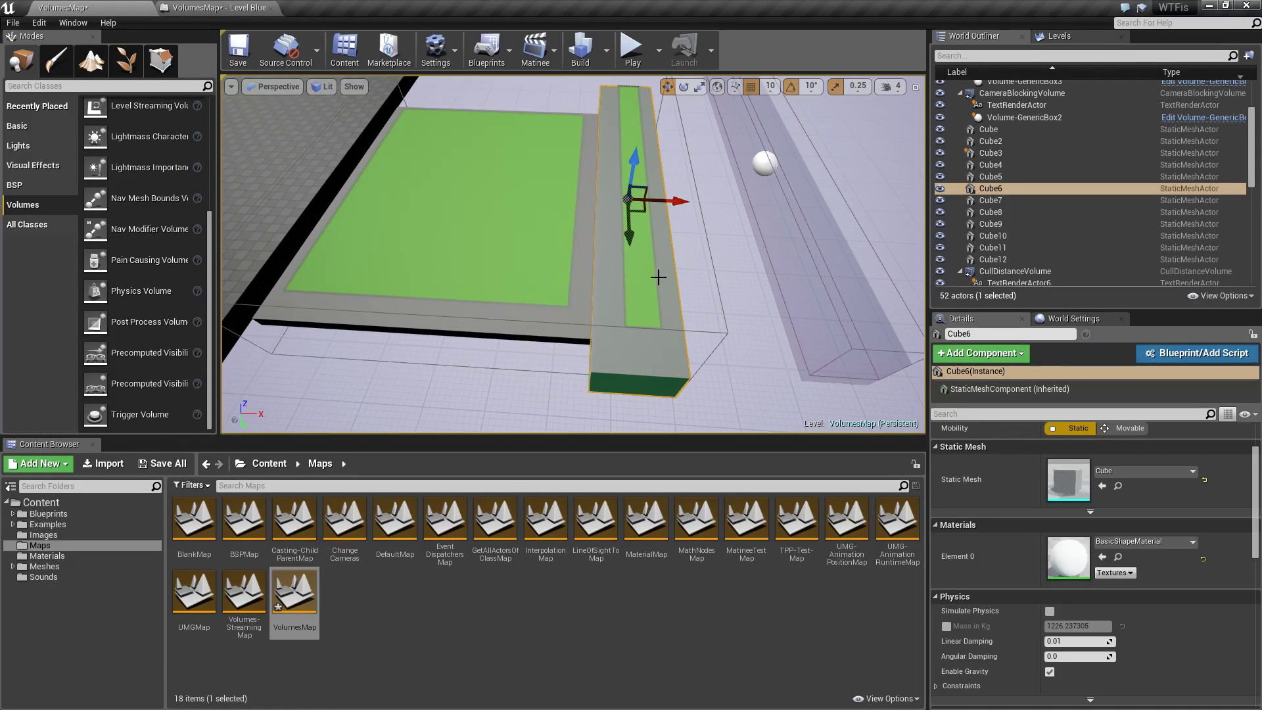
Move the long block along X across the middle of the platform, dividing the walkable area in two
{"action": "left_click_drag", "start_coordinate": [681, 203], "coordinate": [554, 190]}
{"action": "right_click_drag", "start_coordinate": [642, 234], "coordinate": [652, 237]}
{"action": "left_click", "coordinate": [653, 237]}
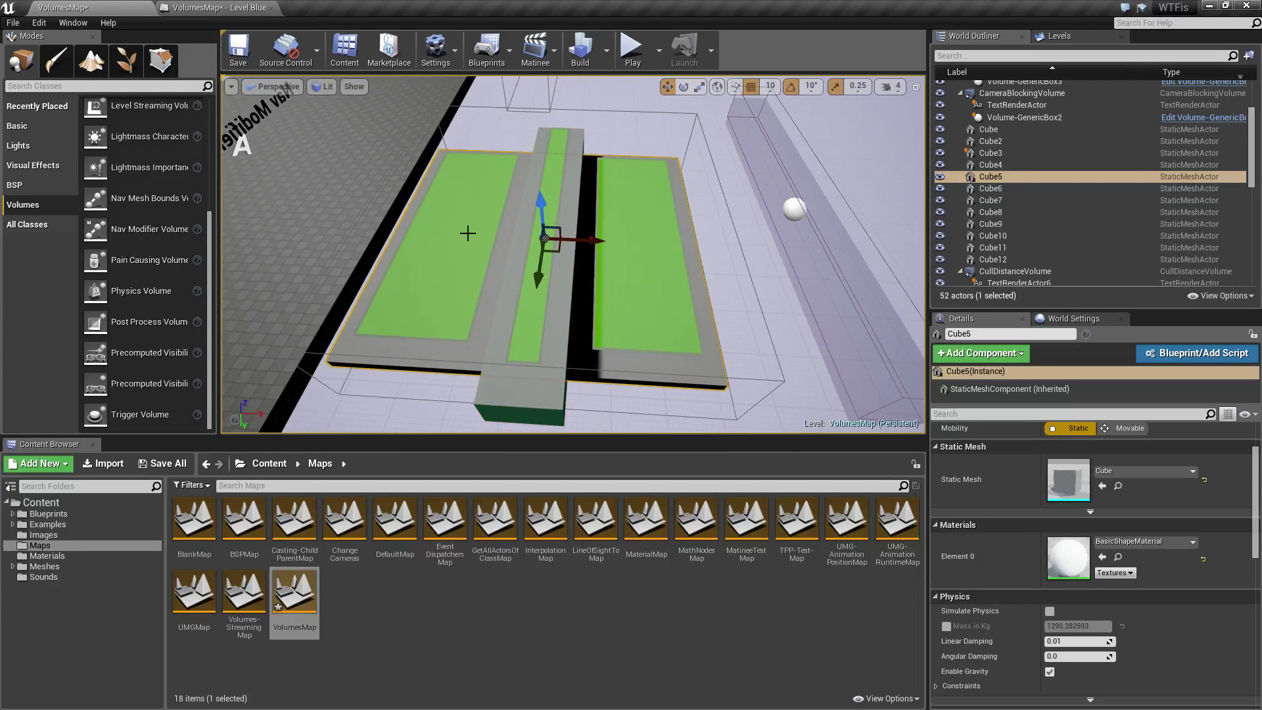
{"action": "left_click", "coordinate": [539, 338]}
{"action": "right_click_drag", "start_coordinate": [679, 302], "coordinate": [672, 266]}
{"action": "right_click_drag", "start_coordinate": [814, 281], "coordinate": [815, 281]}
{"action": "right_click_drag", "start_coordinate": [893, 295], "coordinate": [893, 295]}
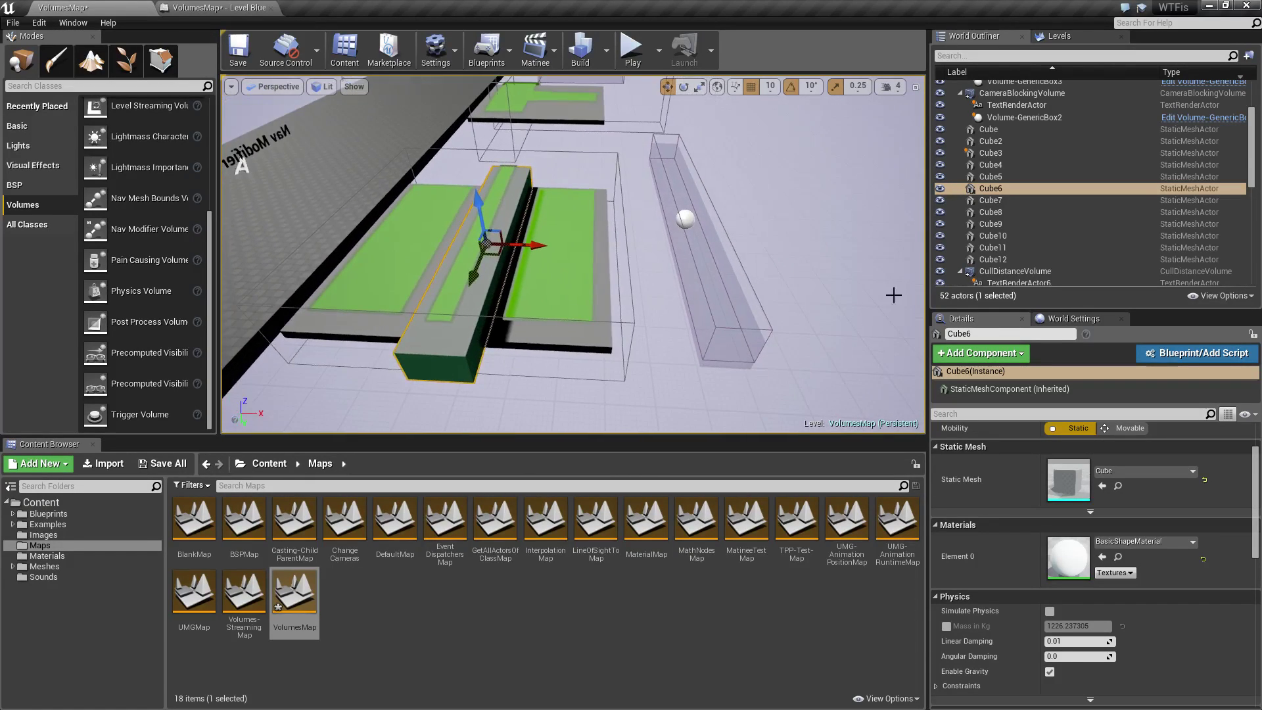
Focus on the NavModifierVolume and reset the location of its child Volume-GenericBox7 to the default
{"action": "left_click", "coordinate": [749, 297]}
{"action": "key", "text": "f"}
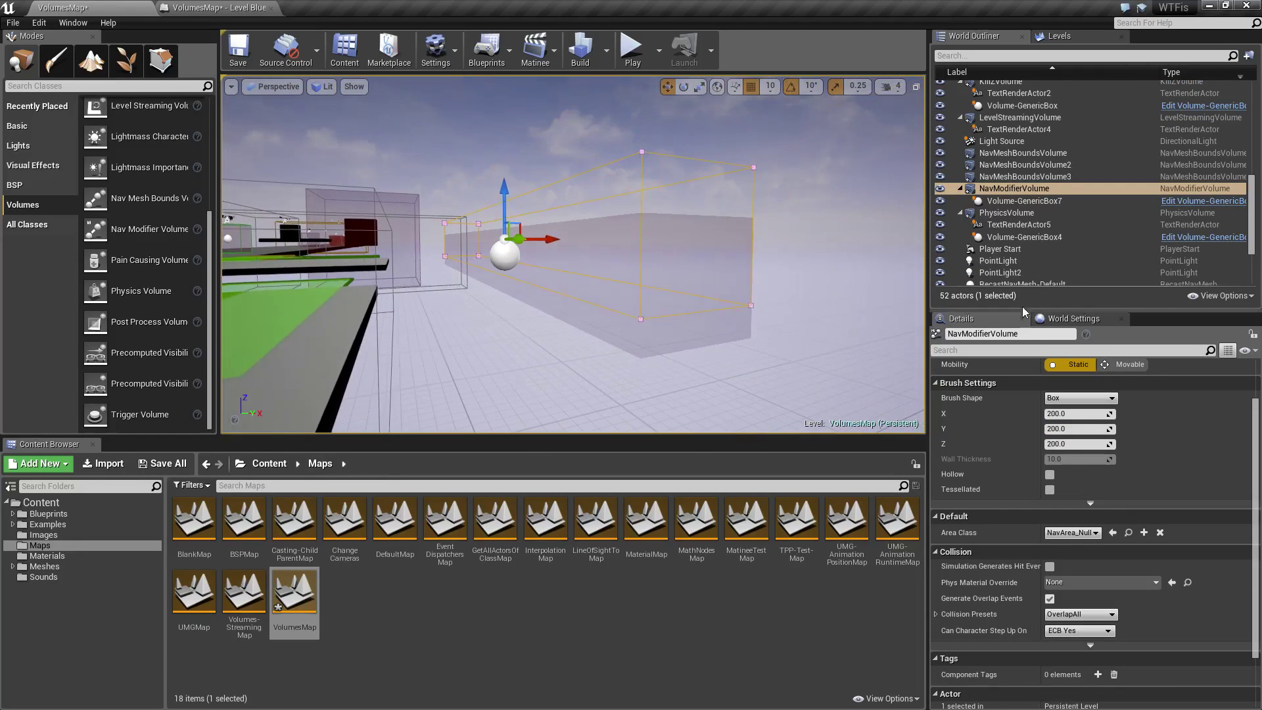
{"action": "left_click", "coordinate": [1029, 201]}
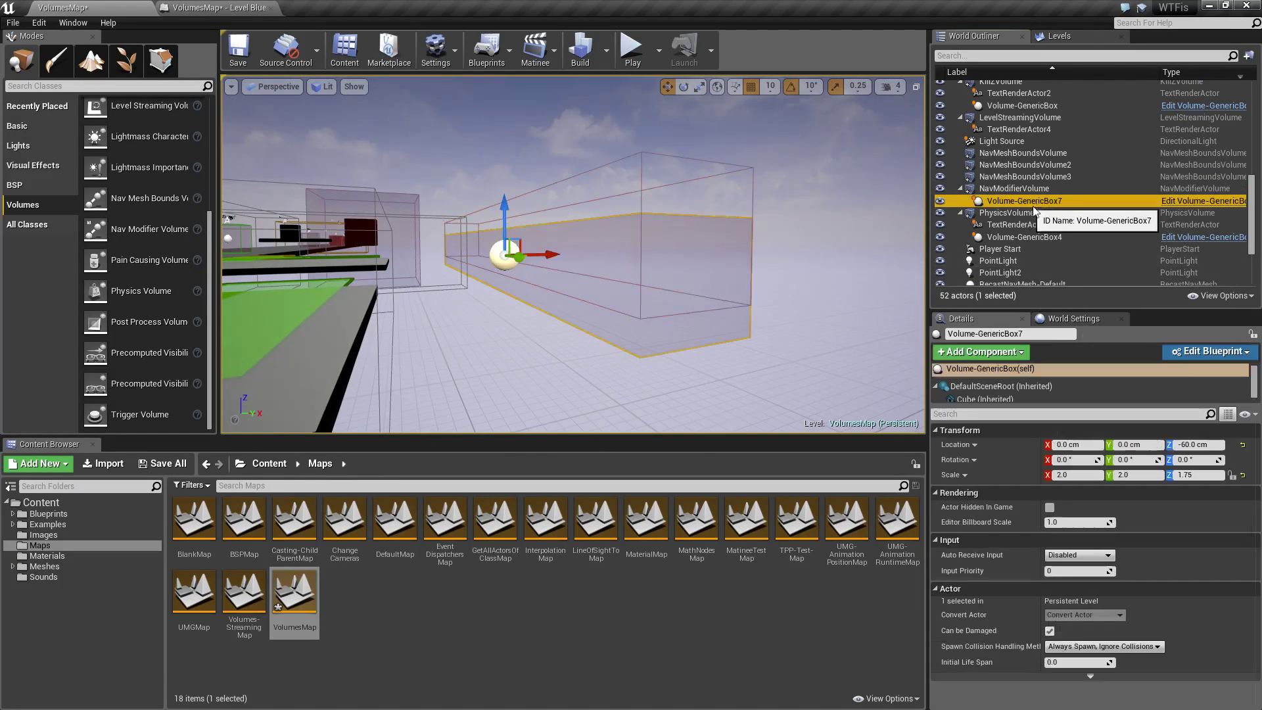
{"action": "left_click", "coordinate": [1242, 445]}
{"action": "right_click_drag", "start_coordinate": [572, 255], "coordinate": [443, 289]}
{"action": "right_click_drag", "start_coordinate": [788, 262], "coordinate": [837, 249]}
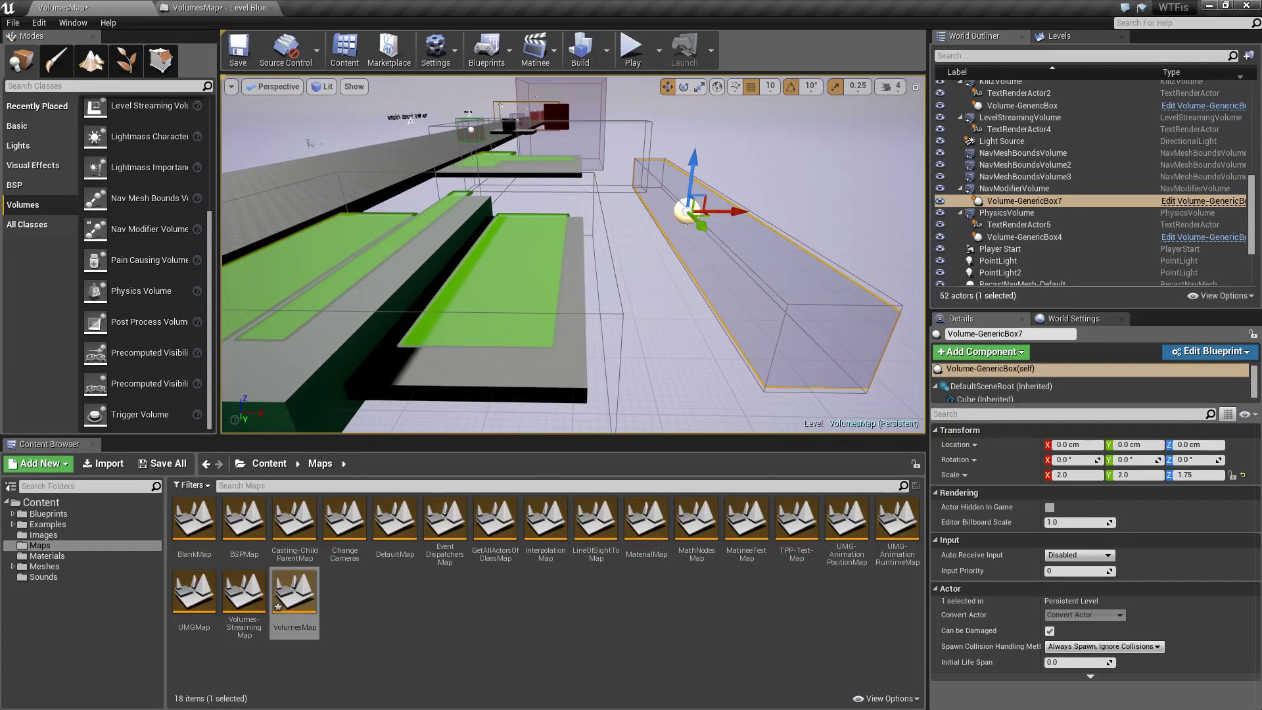
{"action": "right_click_drag", "start_coordinate": [761, 207], "coordinate": [741, 196]}
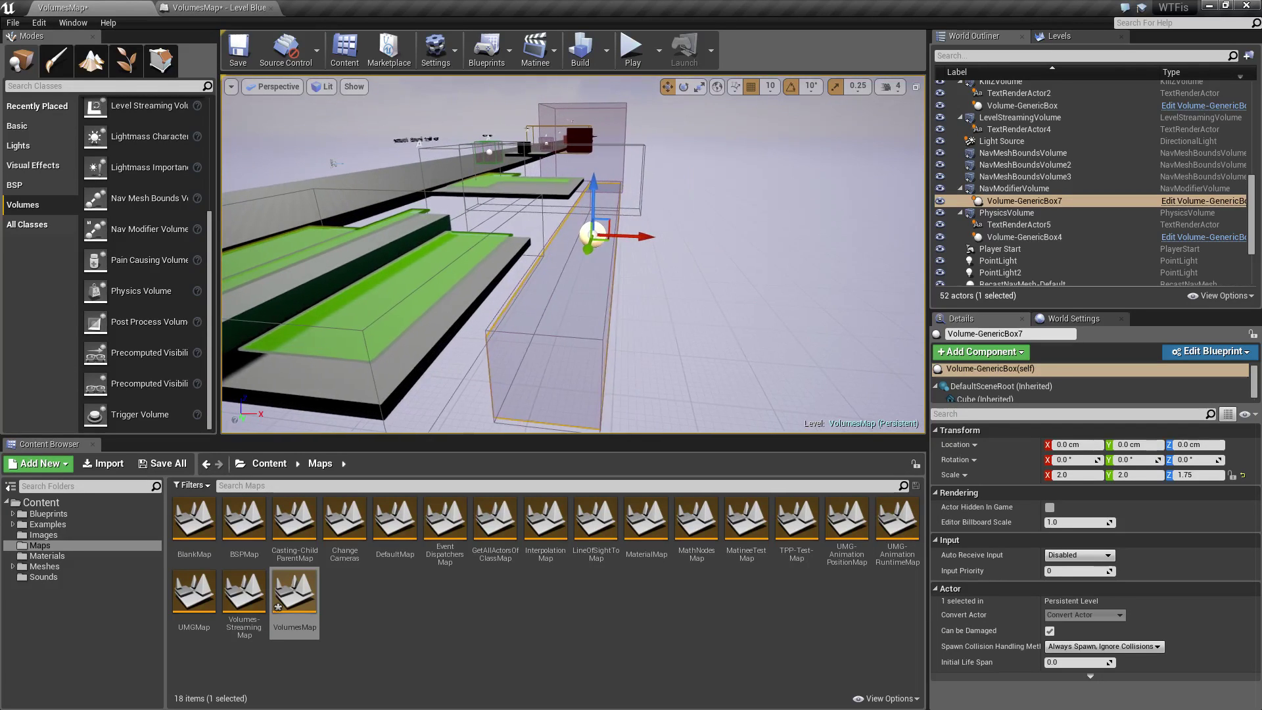
Move the NavModifierVolume along X to 940 cm so it covers the top of the long block
{"action": "left_click", "coordinate": [1004, 188]}
{"action": "mouse_move", "coordinate": [766, 303]}
{"action": "right_mouse_down"}
{"action": "mouse_move", "coordinate": [808, 304]}
{"action": "mouse_move", "coordinate": [743, 309]}
{"action": "mouse_move", "coordinate": [765, 302]}
{"action": "right_mouse_up"}
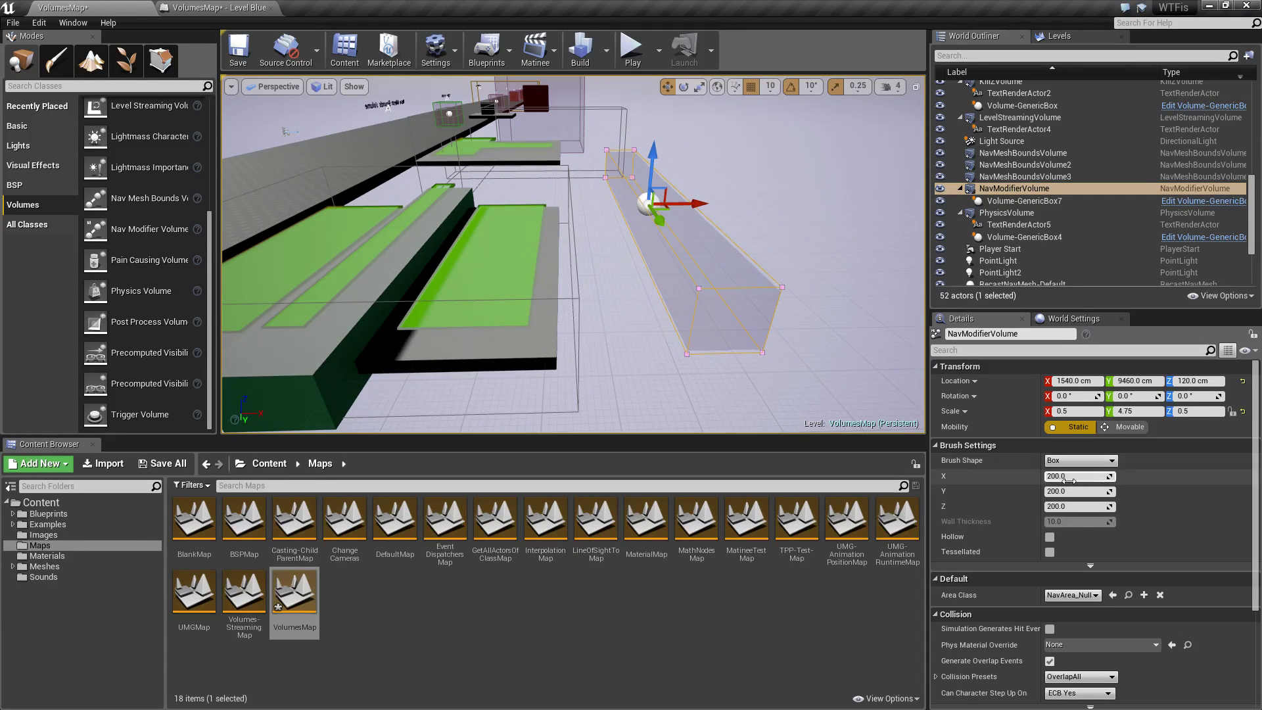
{"action": "scroll", "coordinate": [1070, 559], "scroll_direction": "down", "scroll_amount": 3}
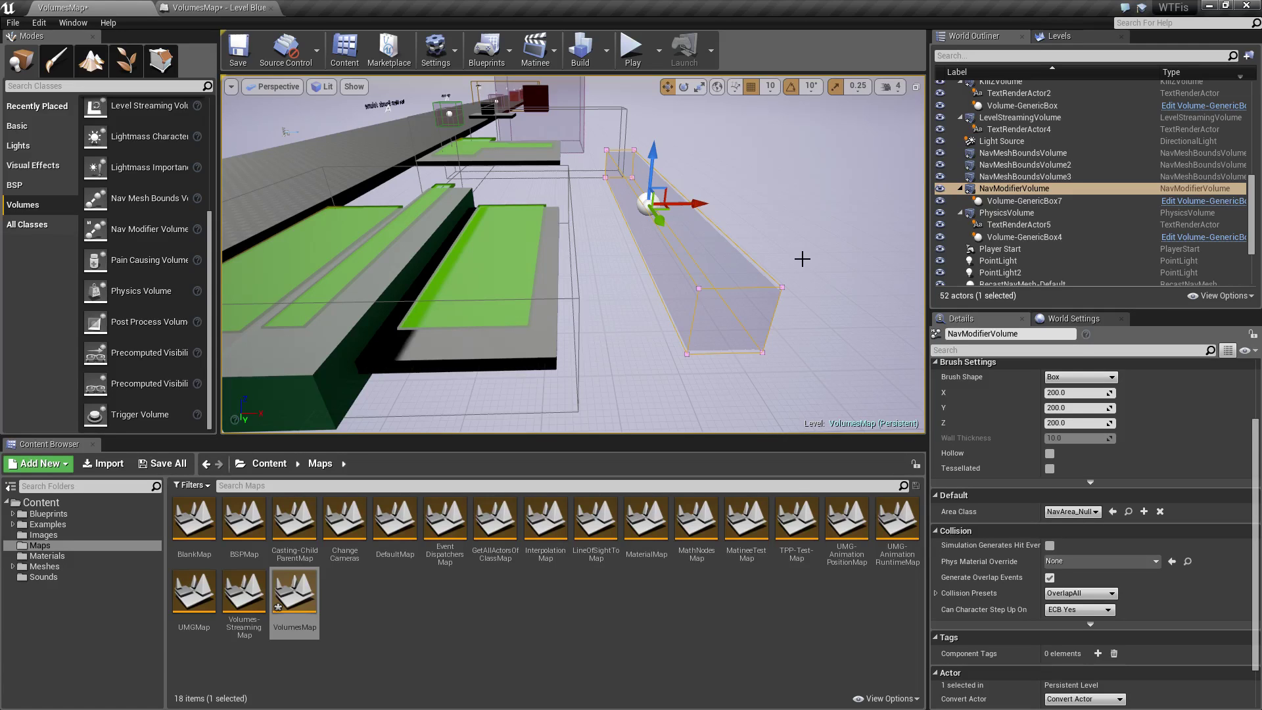
{"action": "left_click_drag", "start_coordinate": [706, 209], "coordinate": [451, 228]}
{"action": "right_click_drag", "start_coordinate": [559, 247], "coordinate": [612, 253]}
{"action": "key", "text": "Escape"}
{"action": "right_click_drag", "start_coordinate": [736, 253], "coordinate": [649, 216]}
{"action": "key", "text": "w"}
{"action": "key", "text": "s"}
{"action": "key", "text": "d"}
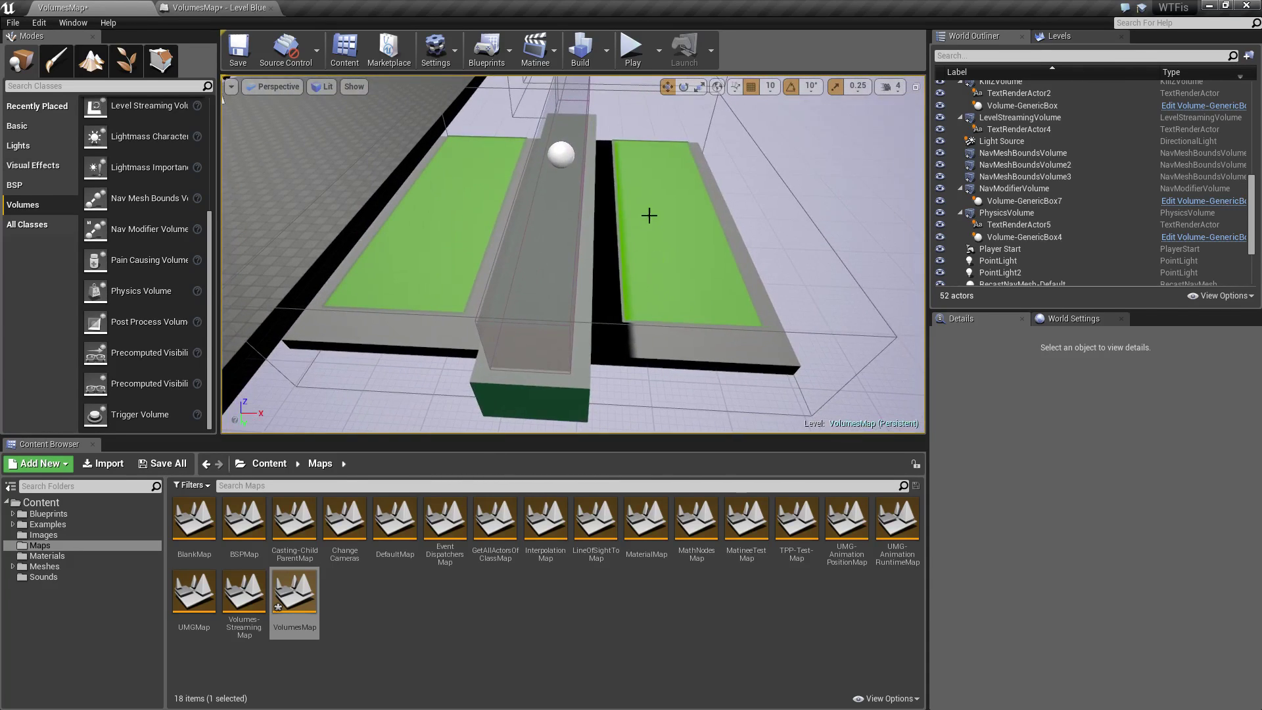
{"action": "right_click_drag", "start_coordinate": [549, 313], "coordinate": [575, 289]}
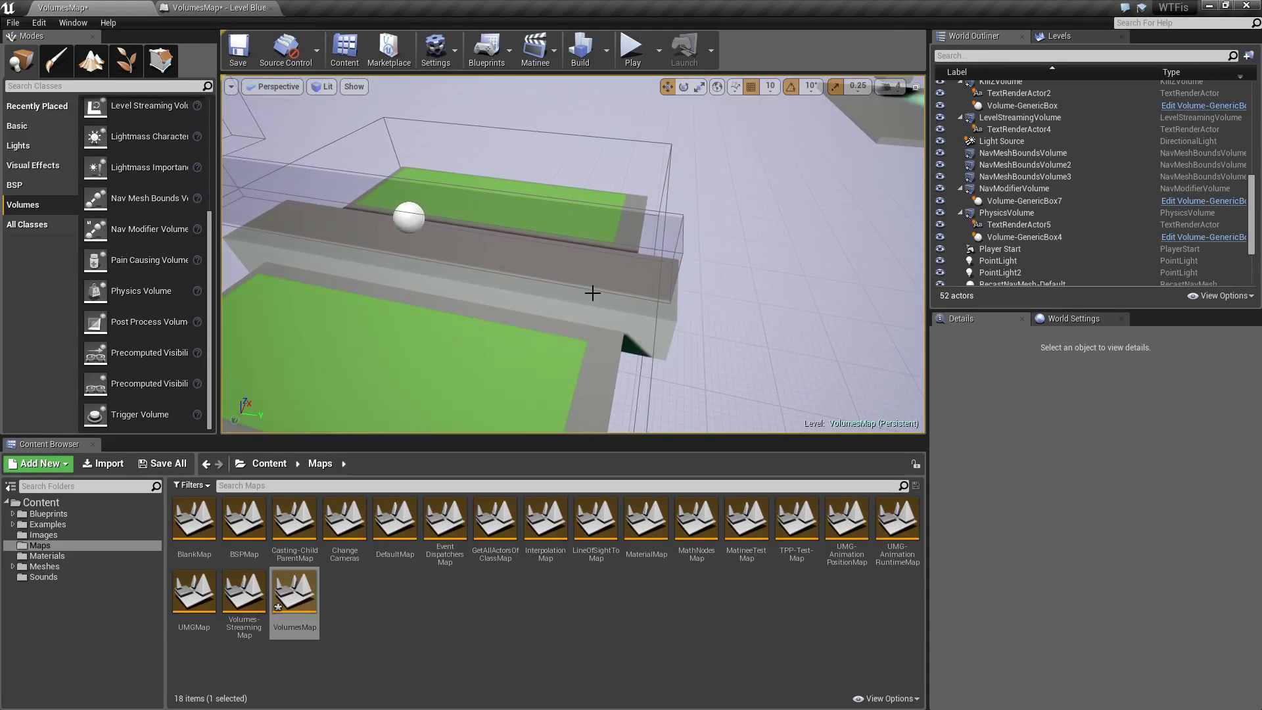
{"action": "right_click_drag", "start_coordinate": [698, 331], "coordinate": [767, 338]}
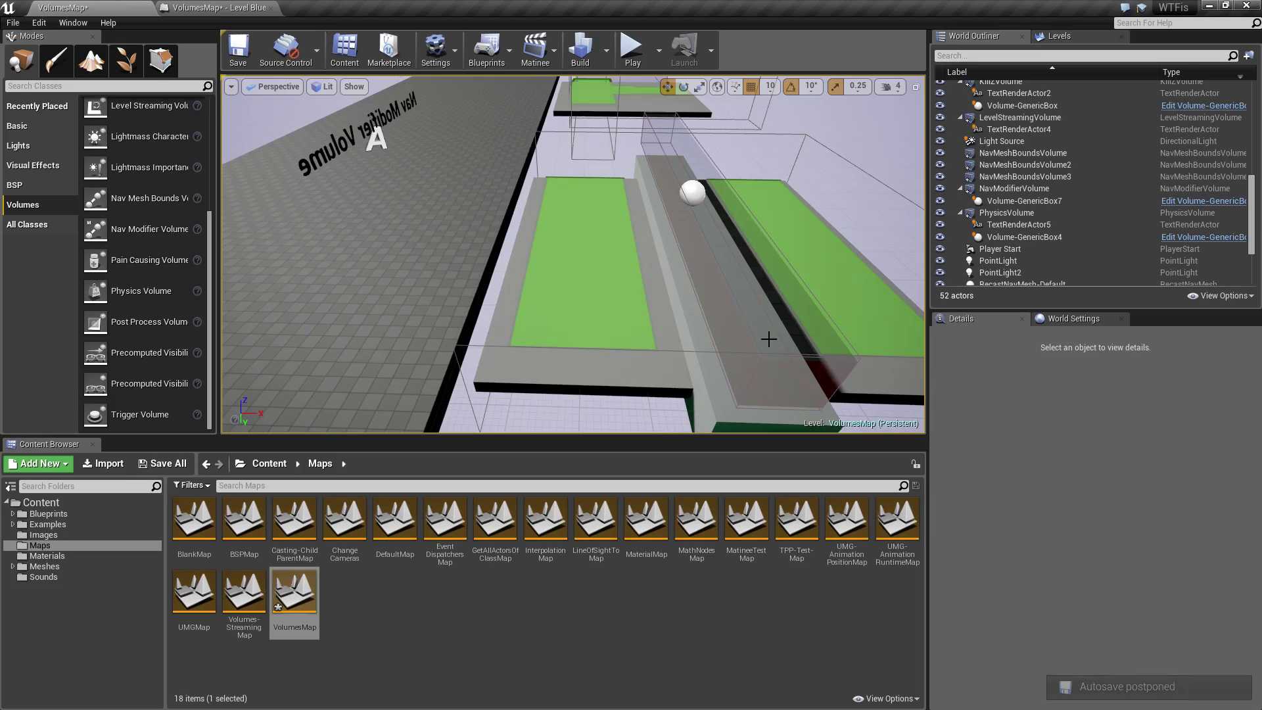
Delete the Volume-GenericBox7 mesh attached to the NavModifierVolume
{"action": "mouse_move", "coordinate": [764, 298]}
{"action": "right_mouse_down"}
{"action": "mouse_move", "coordinate": [815, 335]}
{"action": "mouse_move", "coordinate": [776, 313]}
{"action": "right_mouse_up"}
{"action": "left_click", "coordinate": [764, 299]}
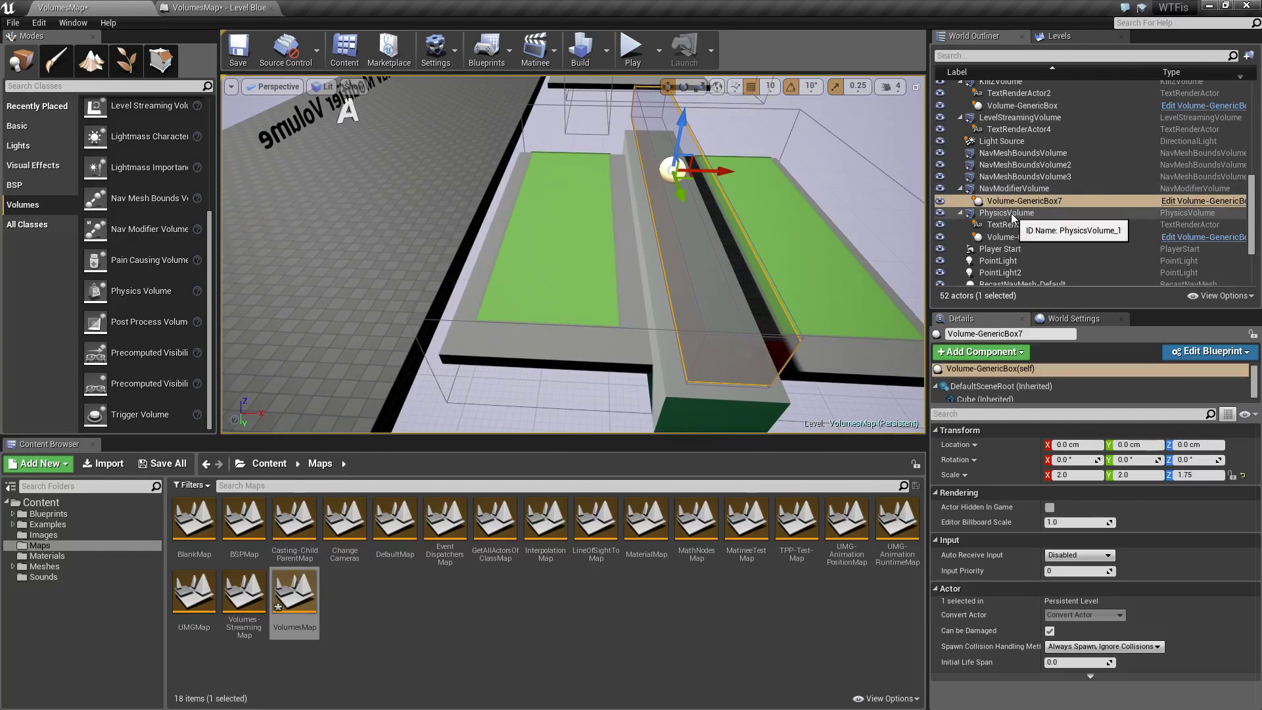
{"action": "left_click", "coordinate": [1001, 190]}
{"action": "left_click", "coordinate": [1008, 202]}
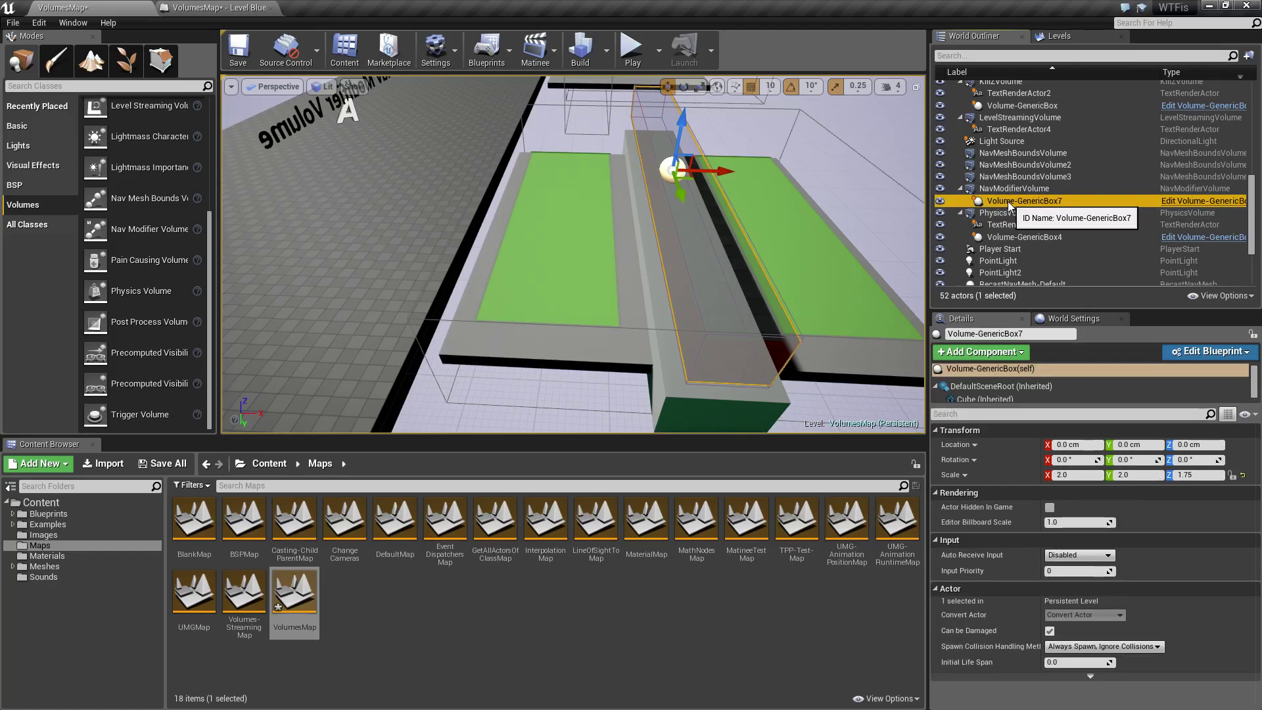
{"action": "key", "text": "Delete"}
Duplicate the NavModifierVolume along X to 710 cm and lower the copy to Z 30 cm on the platform
{"action": "left_click", "coordinate": [687, 261]}
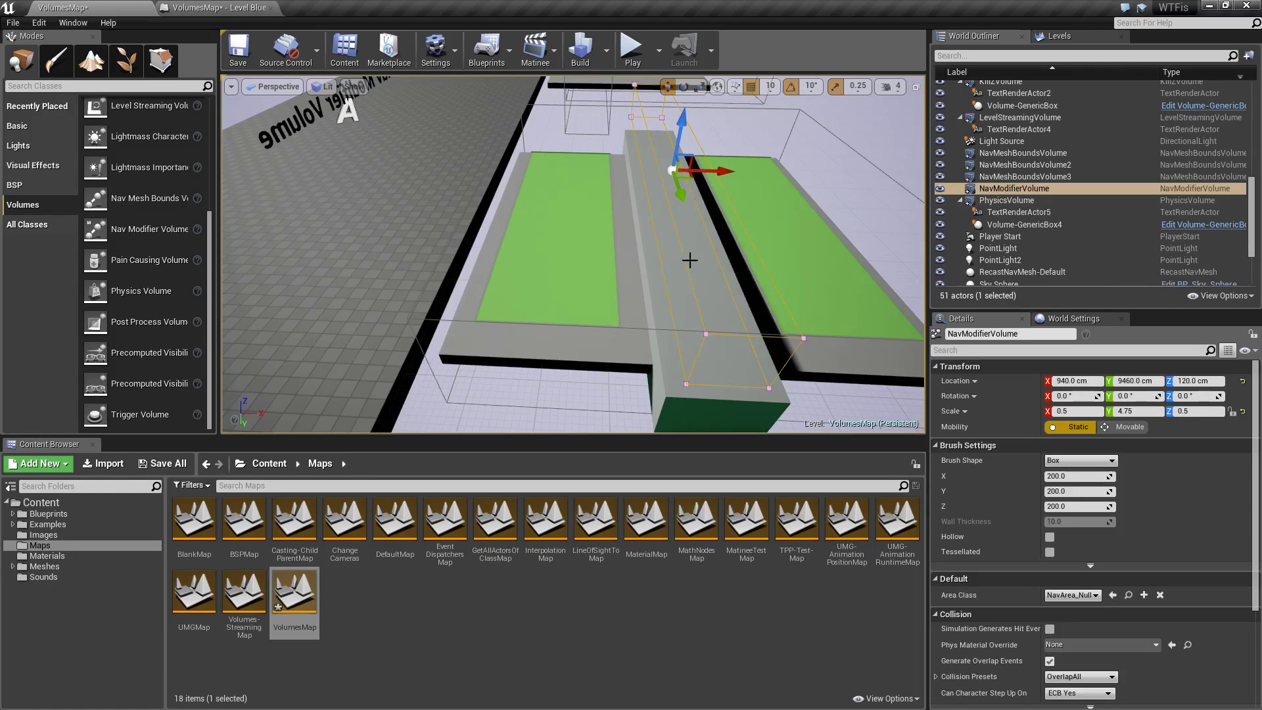
{"action": "left_click_drag", "start_coordinate": [725, 178], "coordinate": [621, 174], "text": "alt"}
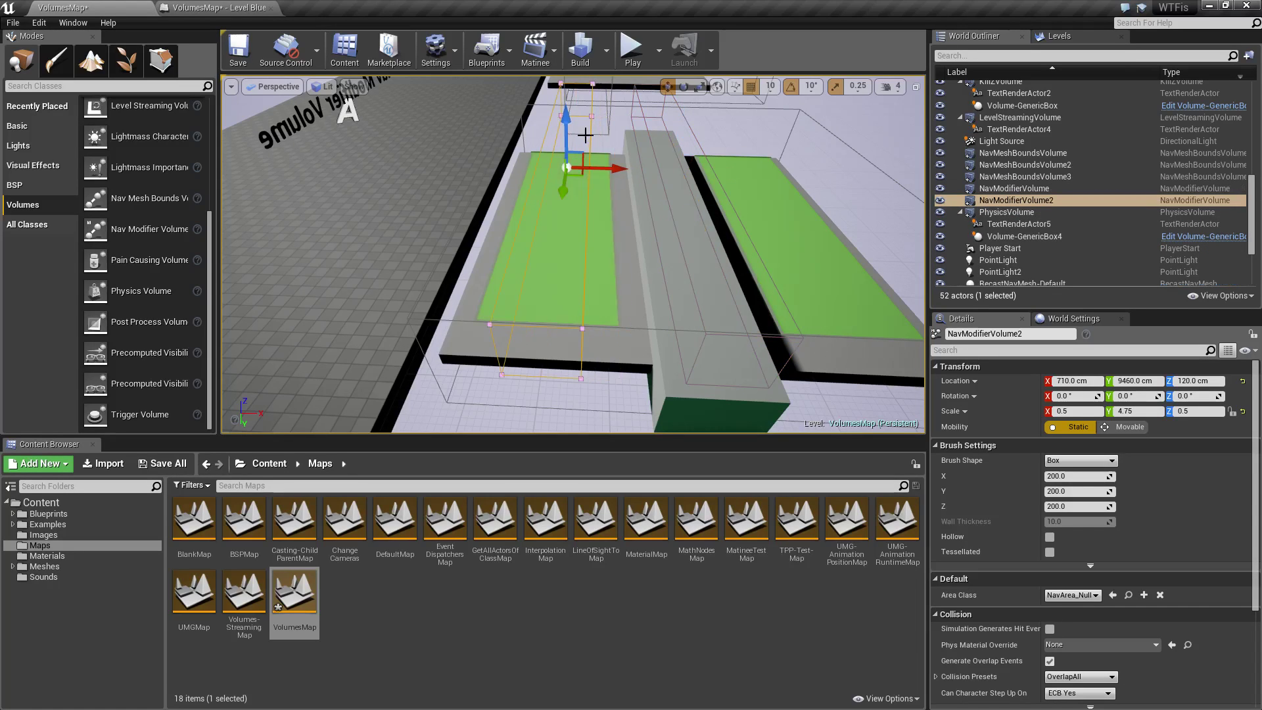
{"action": "left_click_drag", "start_coordinate": [570, 130], "coordinate": [591, 176]}
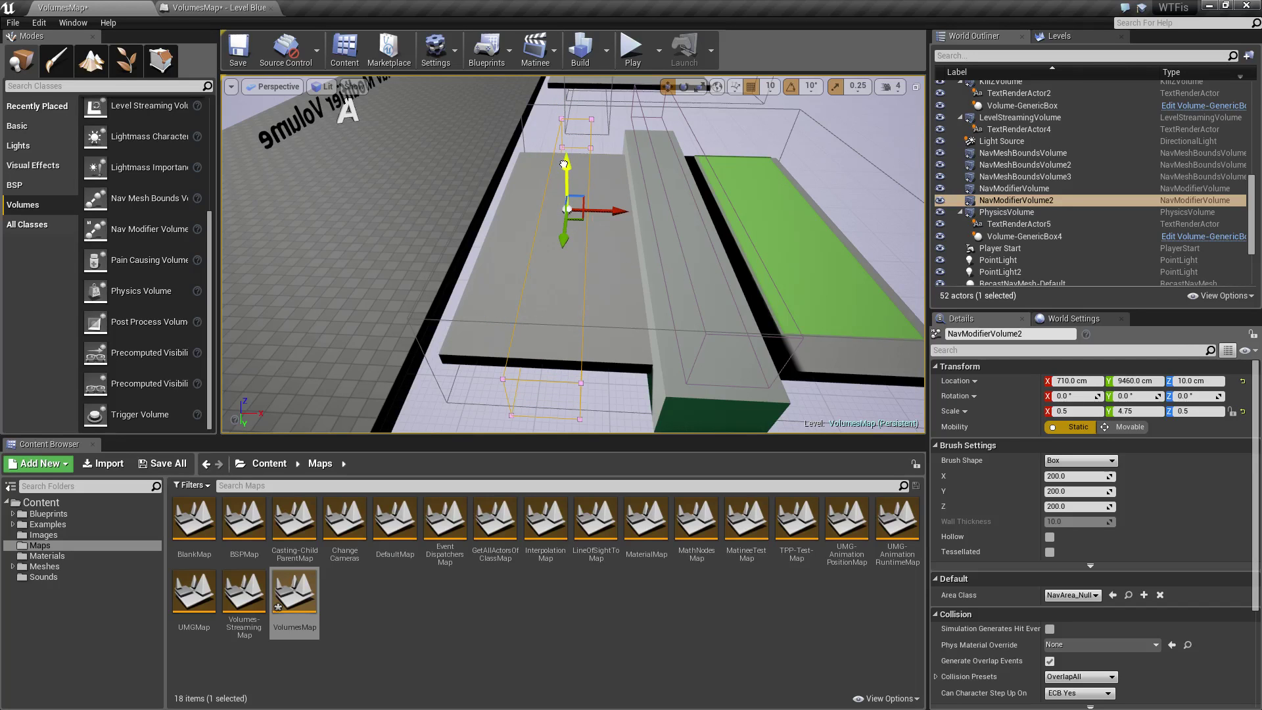
{"action": "left_click_drag", "start_coordinate": [564, 163], "coordinate": [559, 153]}
Scale the duplicated nav modifier volume to 0.25 in X and Y, leaving a small box on the platform
{"action": "key", "text": "a"}
{"action": "right_click_drag", "start_coordinate": [634, 256], "coordinate": [802, 260]}
{"action": "key", "text": "r"}
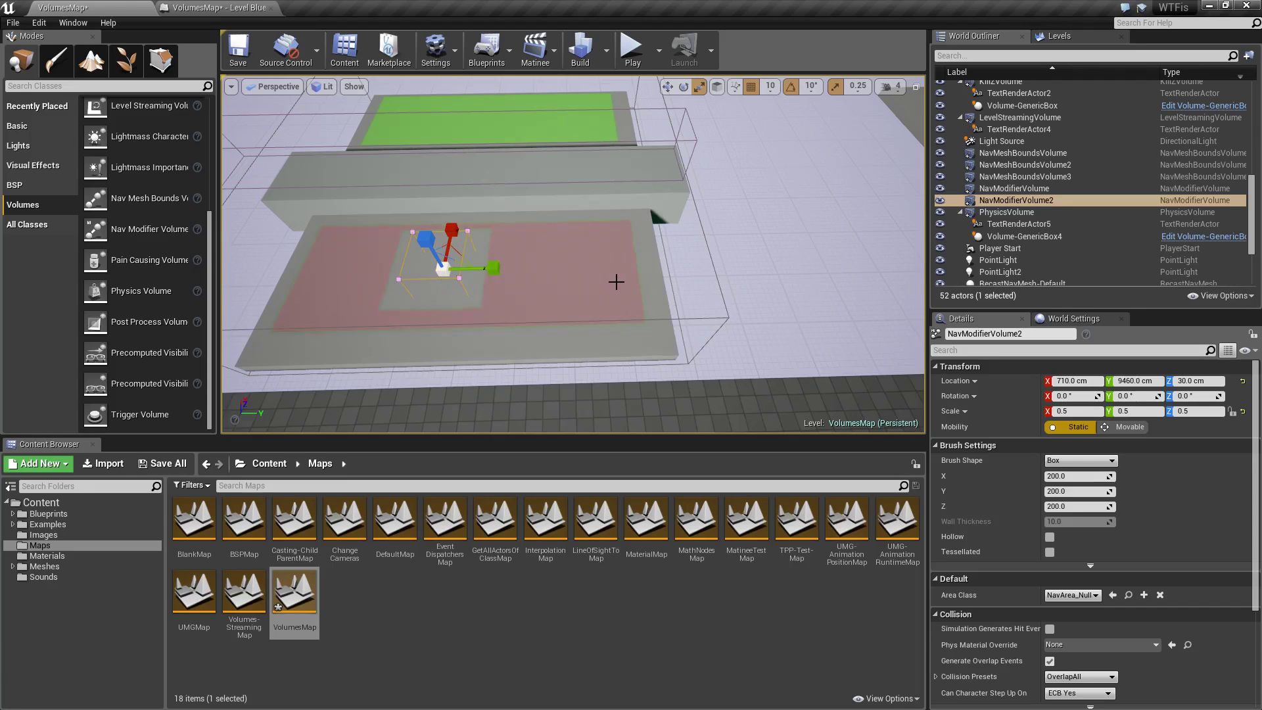
{"action": "left_click_drag", "start_coordinate": [614, 281], "coordinate": [522, 253], "text": "alt"}
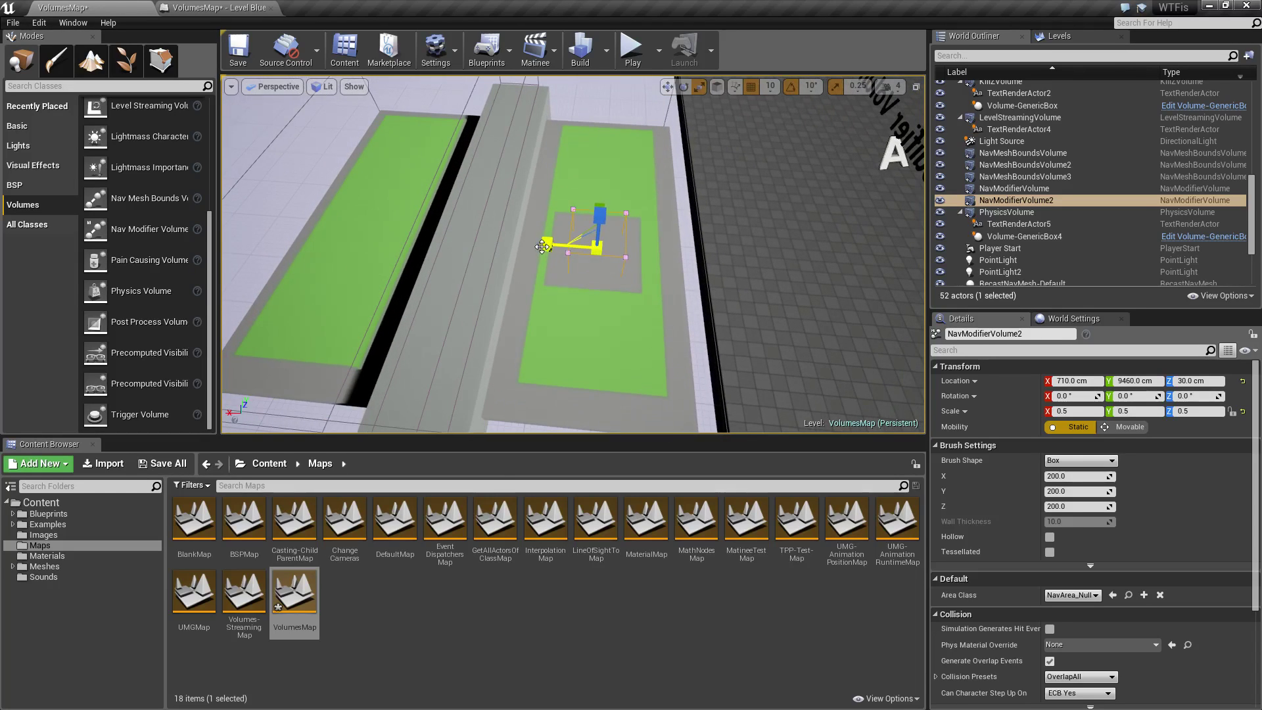
{"action": "left_click_drag", "start_coordinate": [542, 246], "coordinate": [569, 234]}
{"action": "left_click_drag", "start_coordinate": [674, 265], "coordinate": [606, 223], "text": "alt"}
{"action": "right_click_drag", "start_coordinate": [771, 261], "coordinate": [604, 261]}
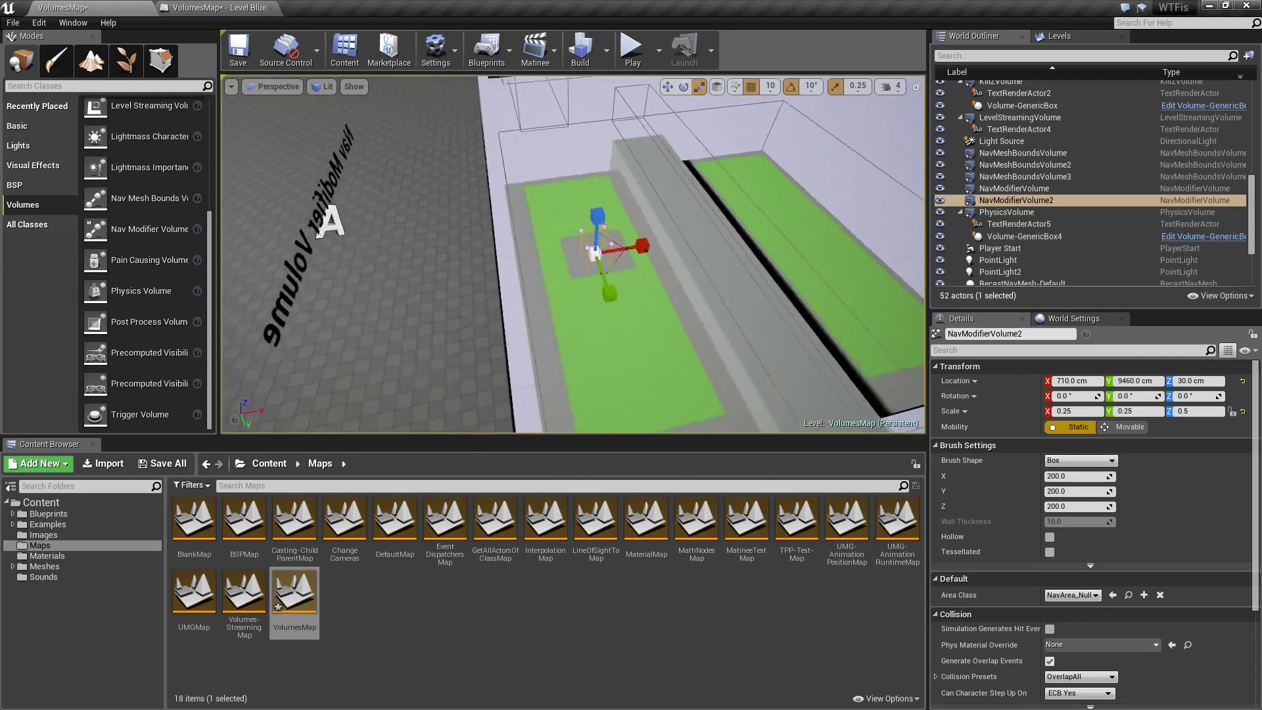
{"action": "key", "text": "Escape"}
{"action": "right_click_drag", "start_coordinate": [700, 355], "coordinate": [648, 336]}
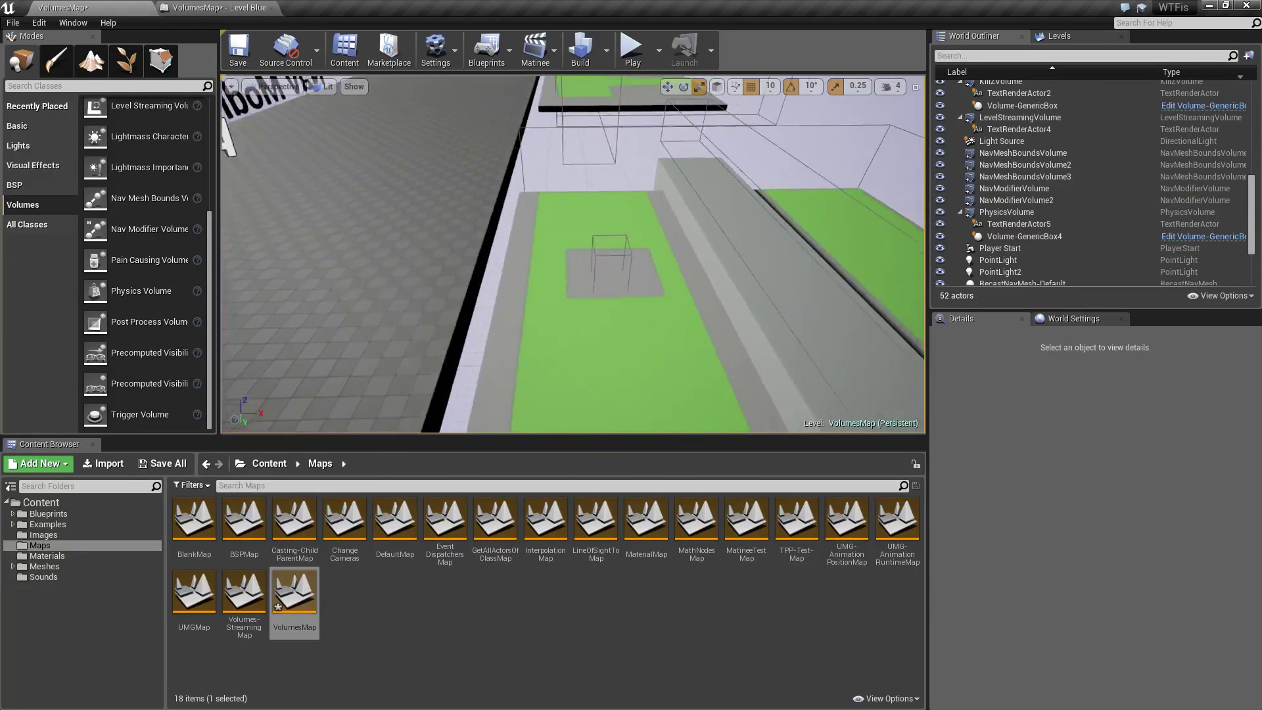
Set the Area Class of NavModifierVolume2 to NavArea_Default
{"action": "left_click_drag", "start_coordinate": [736, 319], "coordinate": [668, 270], "text": "alt"}
{"action": "left_click", "coordinate": [662, 257]}
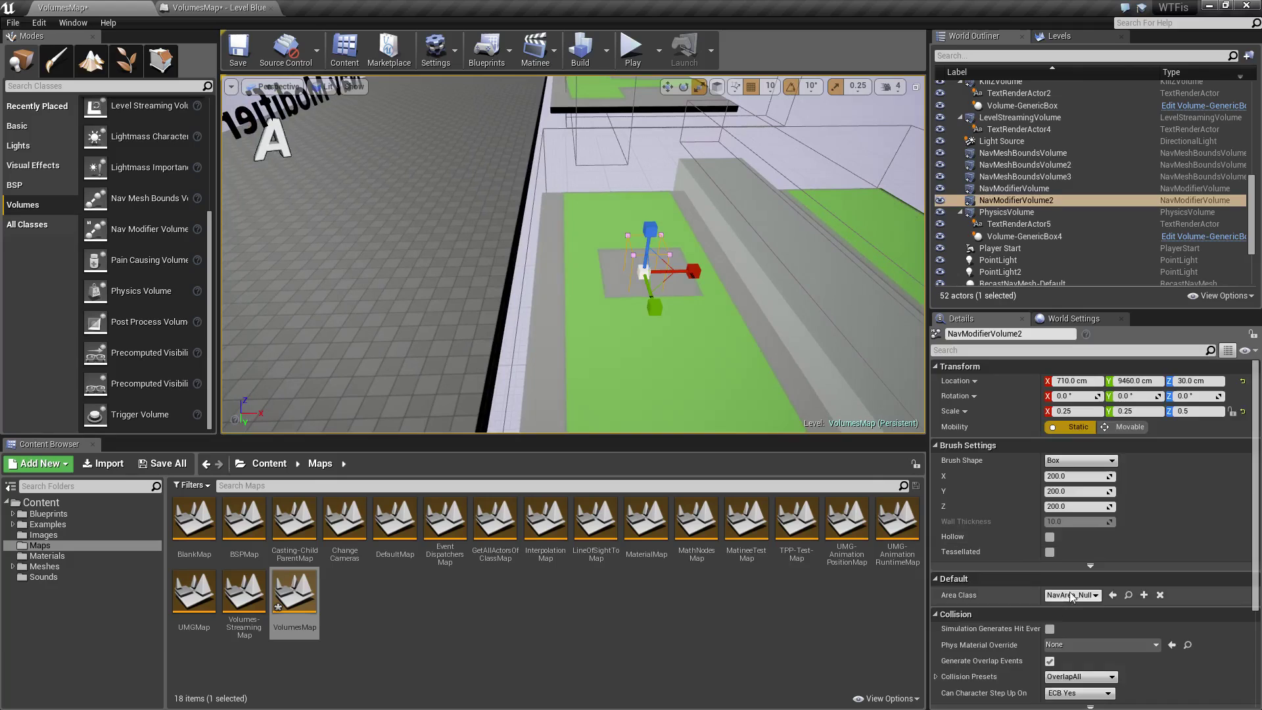
{"action": "scroll", "coordinate": [1071, 596], "scroll_direction": "down", "scroll_amount": 3}
{"action": "left_click", "coordinate": [1084, 512]}
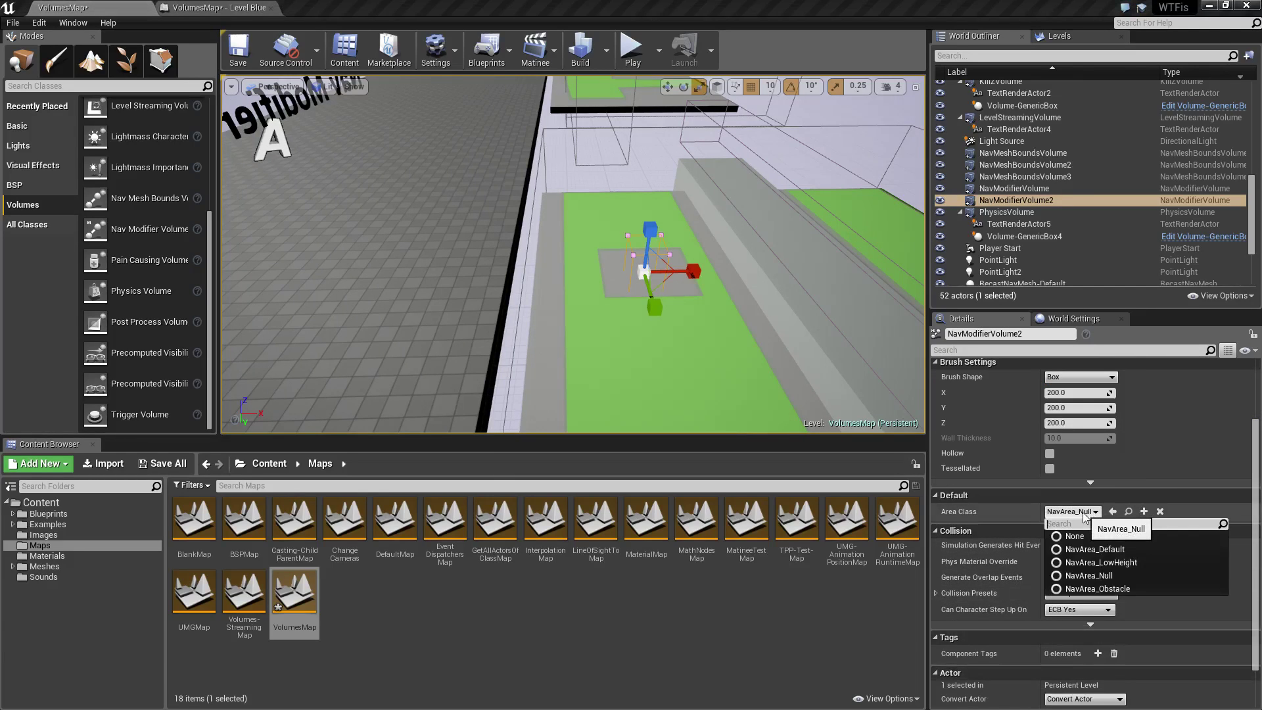
{"action": "left_click", "coordinate": [1110, 551]}
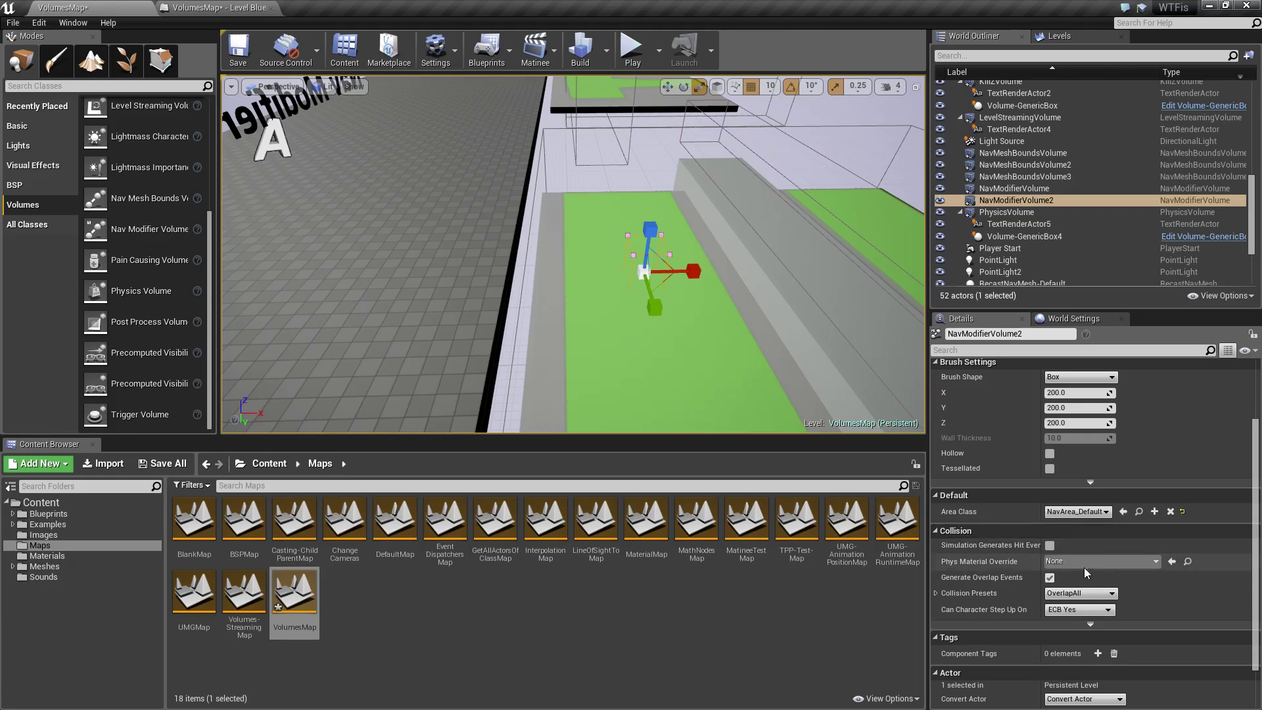
Change the Area Class of NavModifierVolume2 to None and restore it to NavArea_Null
{"action": "left_click", "coordinate": [1081, 512]}
{"action": "left_click", "coordinate": [1067, 522]}
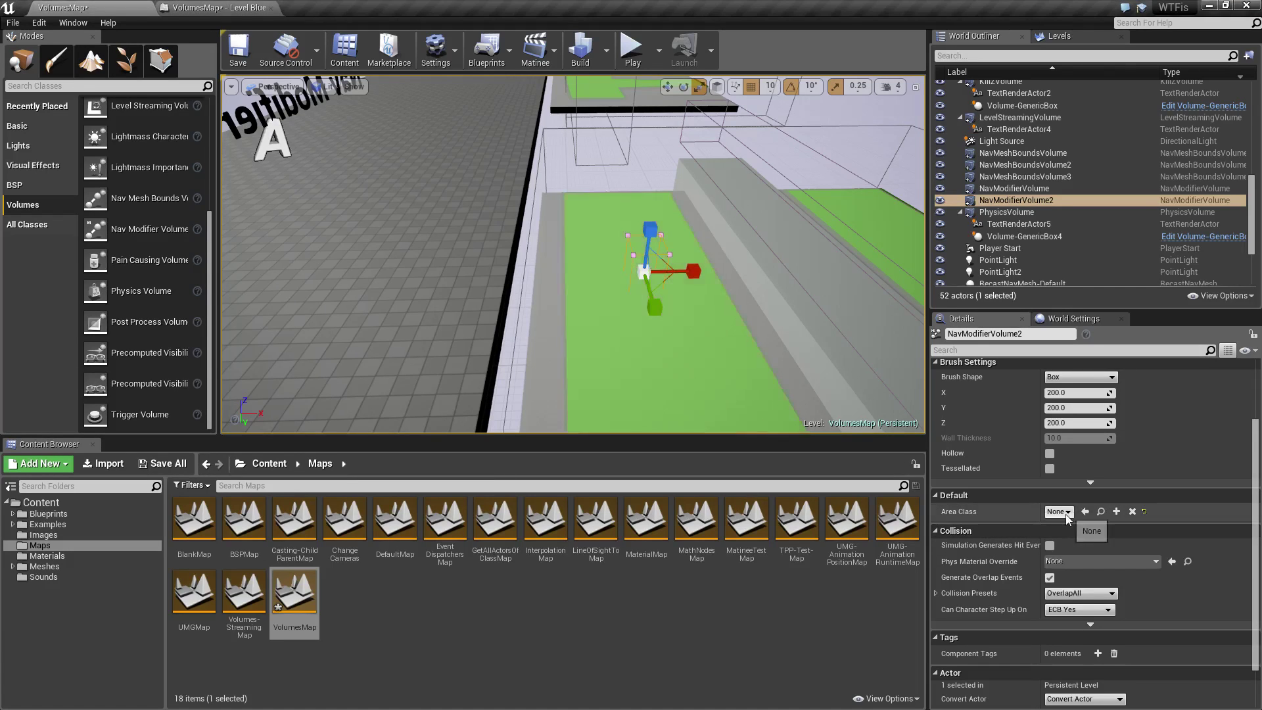
{"action": "left_click", "coordinate": [1065, 512]}
{"action": "left_click", "coordinate": [1099, 575]}
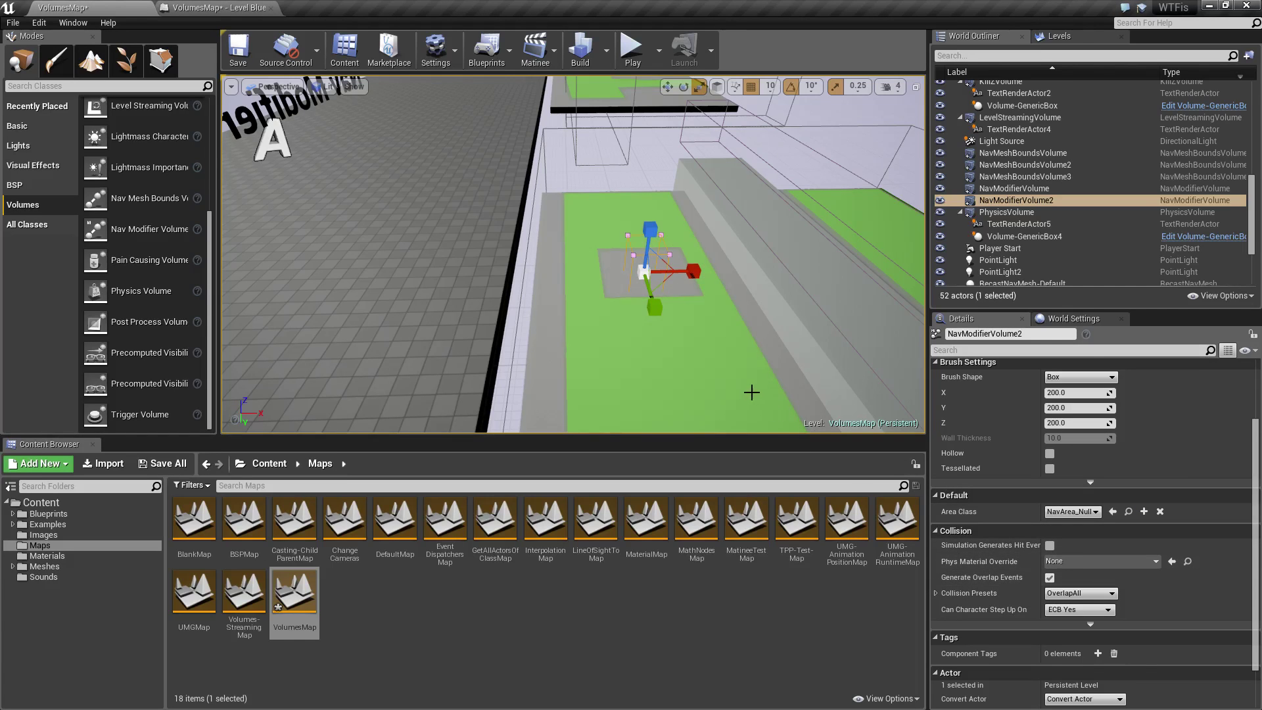
Try NavArea_LowHeight as the Area Class of NavModifierVolume2, and switch it to NavArea_Obstacle
{"action": "left_click", "coordinate": [1071, 512]}
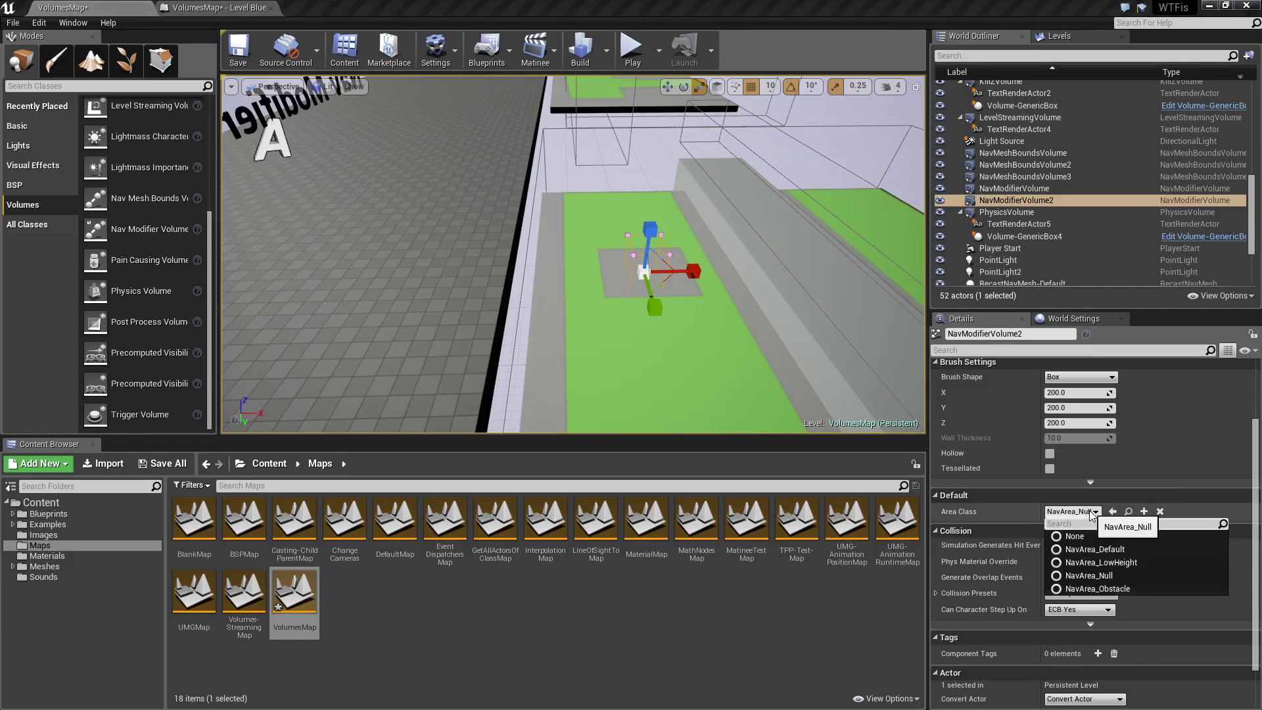
{"action": "left_click", "coordinate": [1106, 563]}
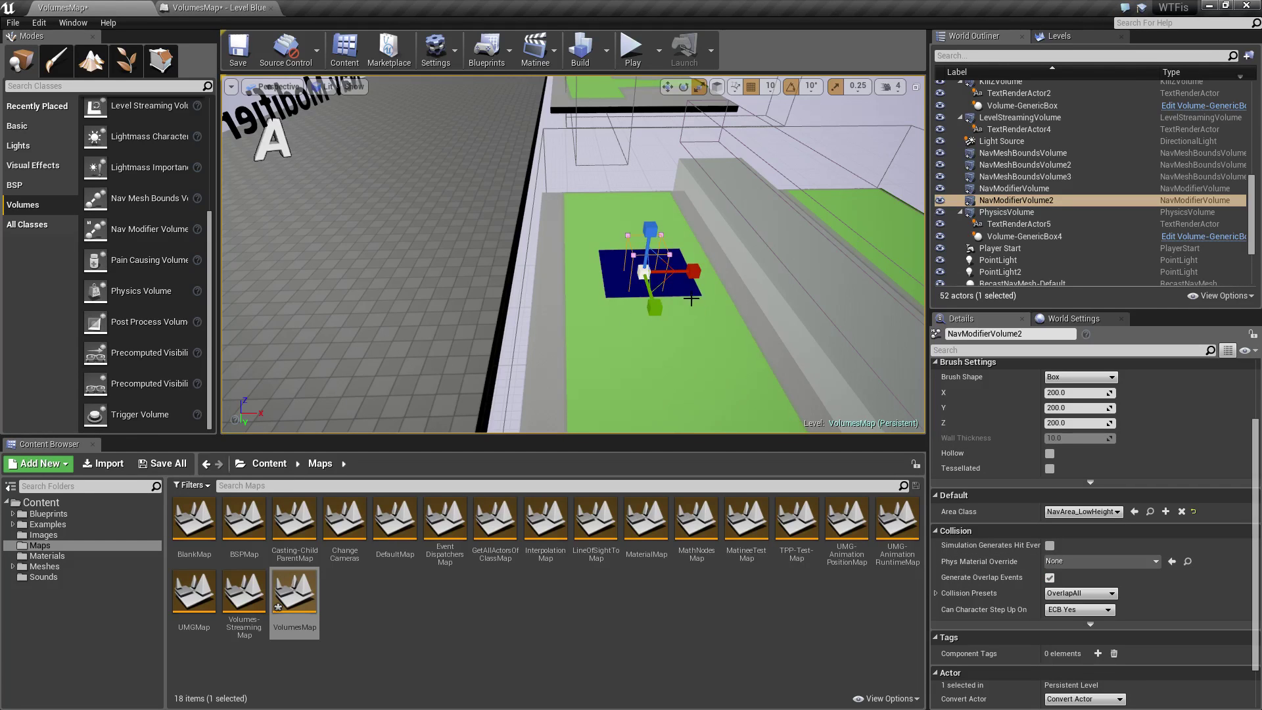
{"action": "left_click", "coordinate": [1083, 512]}
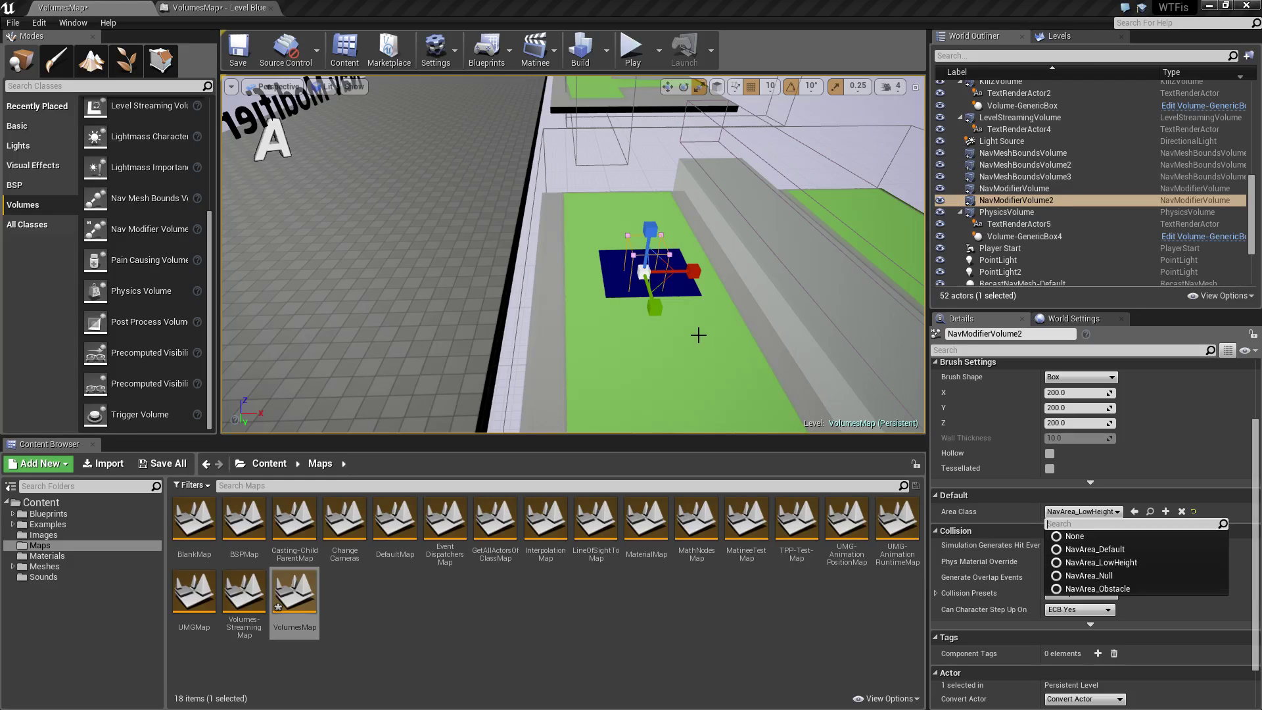
{"action": "left_click", "coordinate": [1092, 588]}
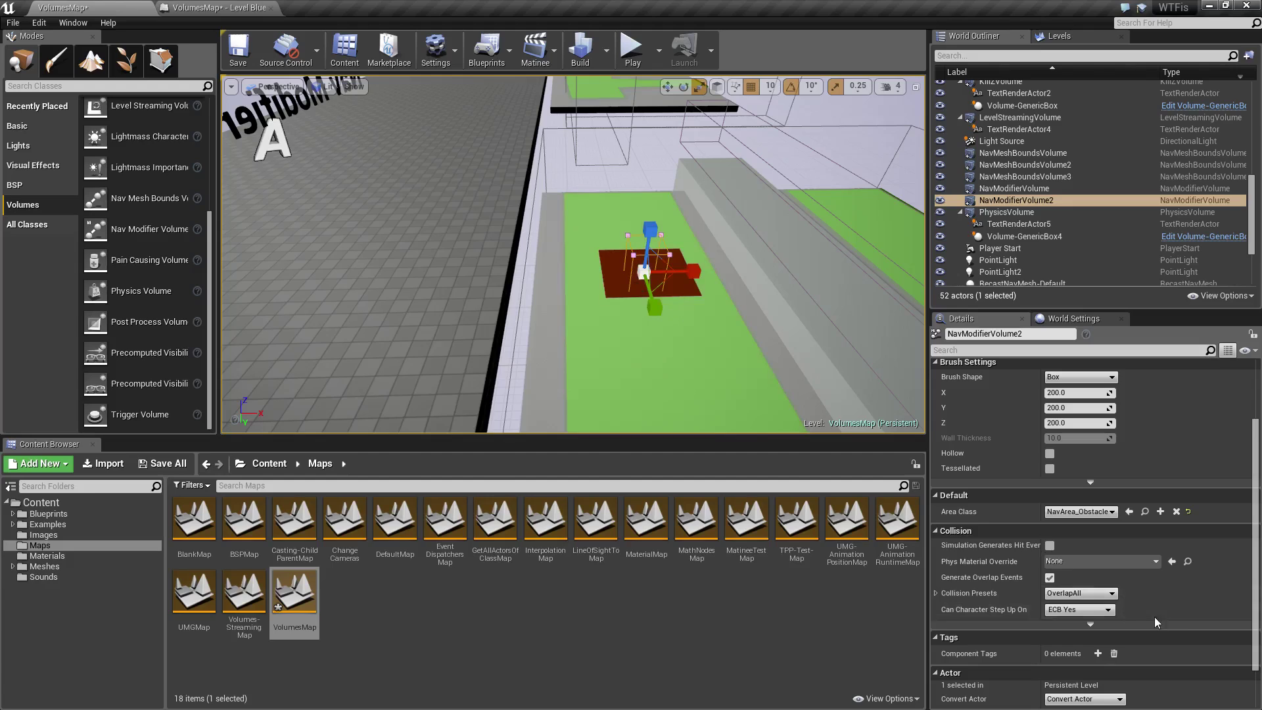
{"action": "left_click", "coordinate": [1086, 512]}
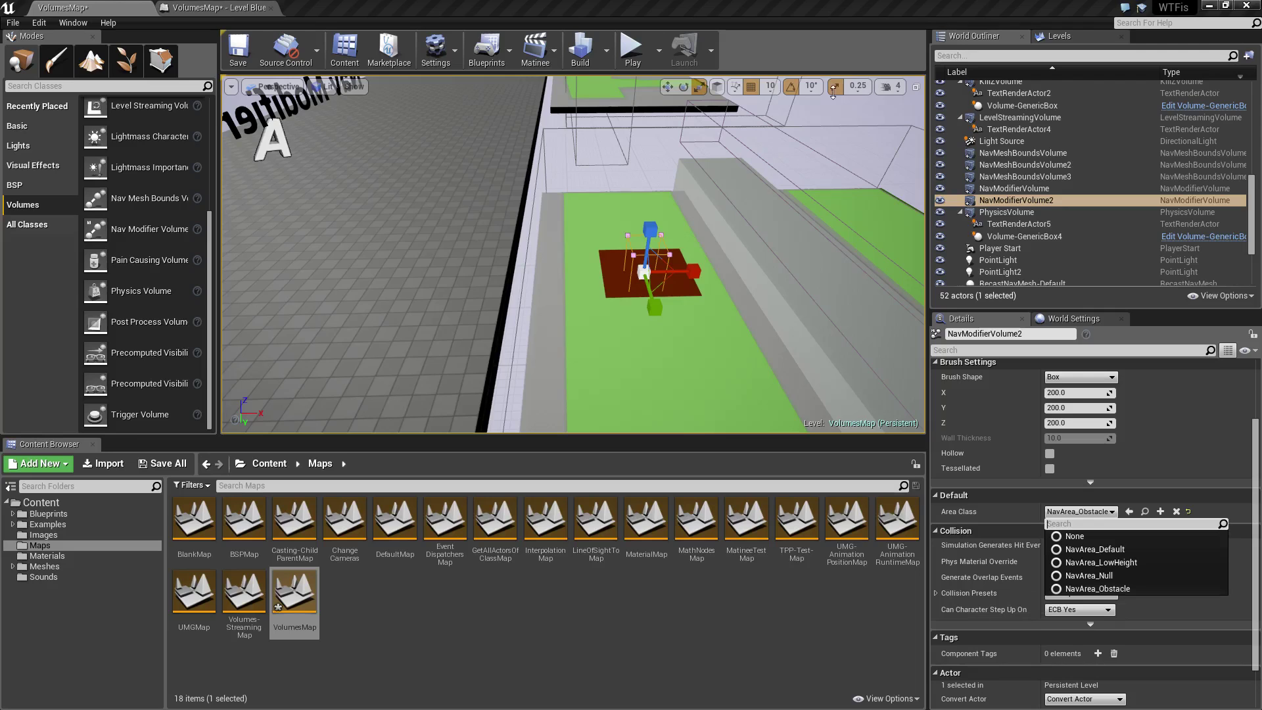
{"action": "right_click_drag", "start_coordinate": [735, 393], "coordinate": [914, 388]}
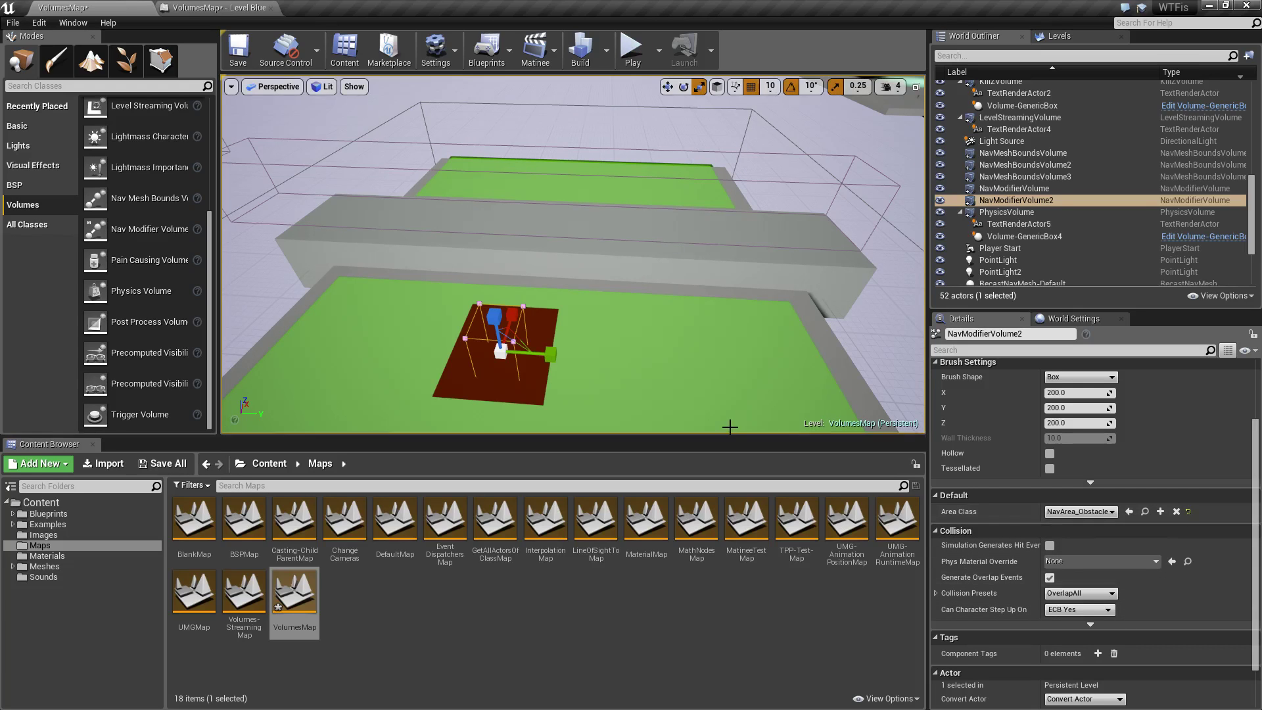
Move NavModifierVolume2 from the platform onto the raised grey block and stretch it in Y across the block's full length
{"action": "right_click_drag", "start_coordinate": [763, 357], "coordinate": [506, 349]}
{"action": "key", "text": "e"}
{"action": "key", "text": "w"}
{"action": "left_click_drag", "start_coordinate": [494, 301], "coordinate": [625, 287]}
{"action": "right_click_drag", "start_coordinate": [665, 310], "coordinate": [571, 298]}
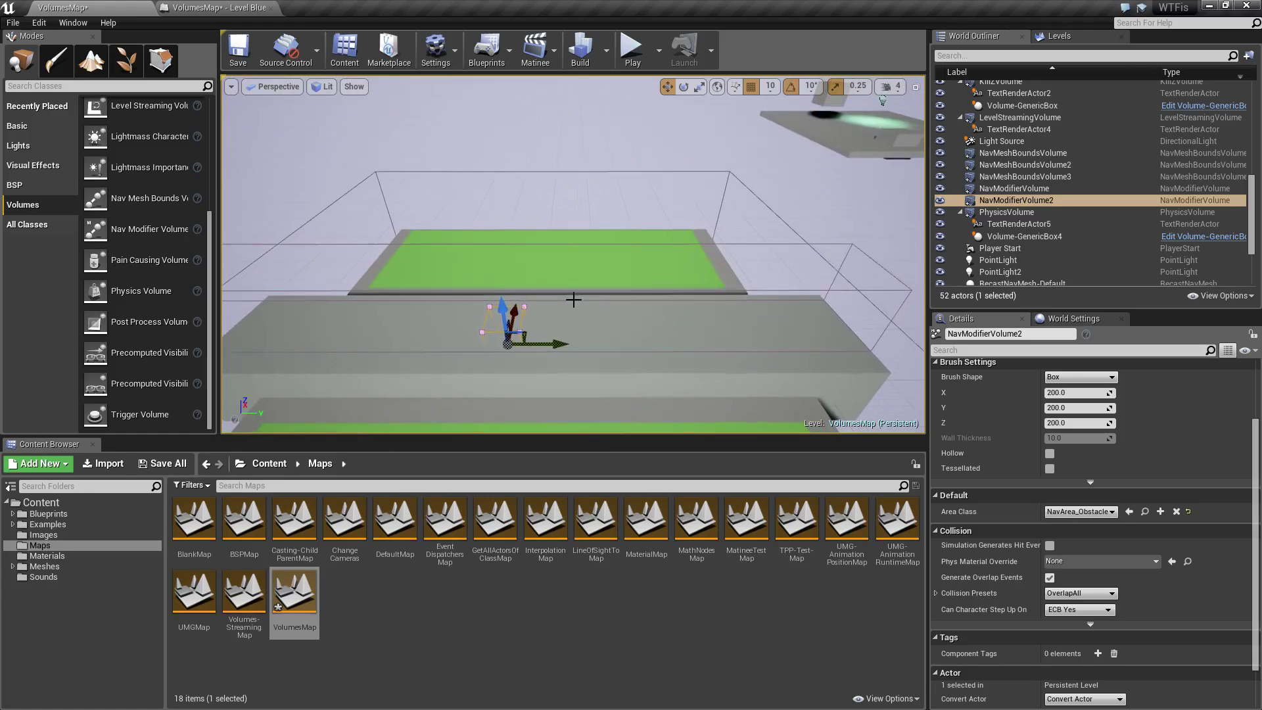
{"action": "key", "text": "r"}
{"action": "left_click_drag", "start_coordinate": [557, 343], "coordinate": [572, 285]}
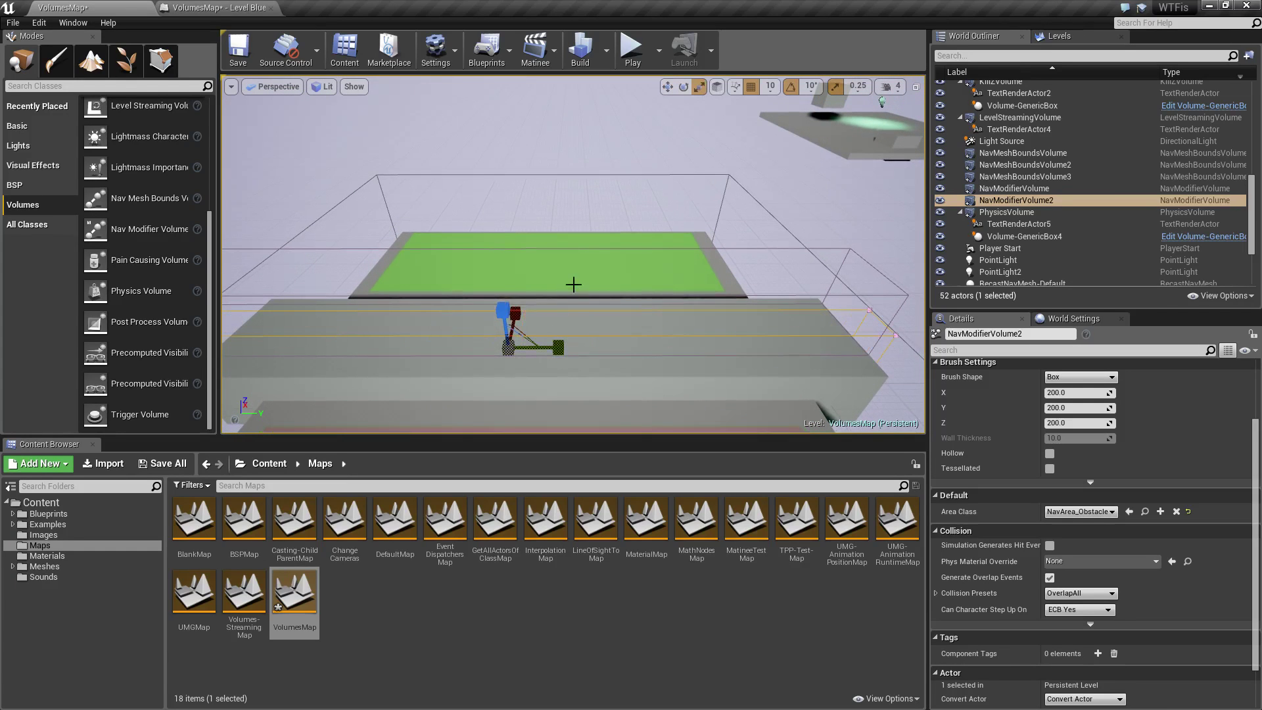
Delete the stretched NavModifierVolume2 from the raised block
{"action": "left_click", "coordinate": [837, 247]}
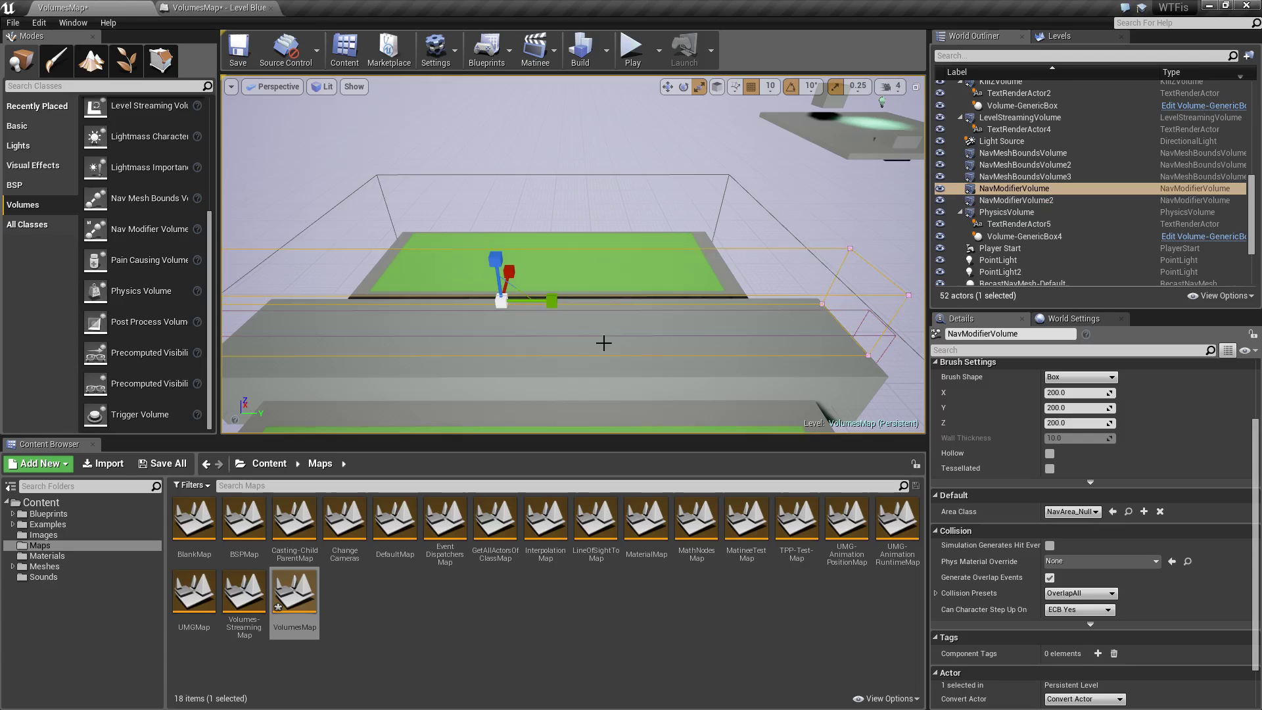
{"action": "left_click", "coordinate": [632, 327]}
{"action": "right_click_drag", "start_coordinate": [632, 326], "coordinate": [484, 247]}
{"action": "left_click", "coordinate": [438, 155]}
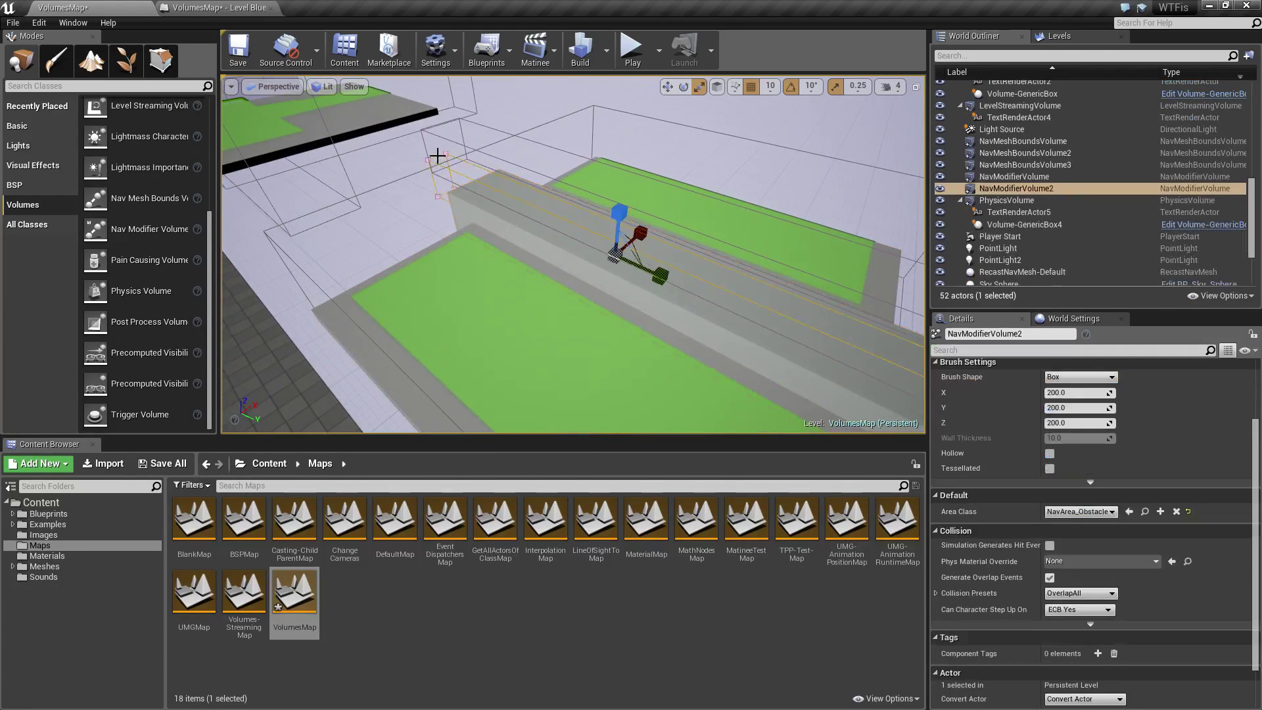
{"action": "key", "text": "Delete"}
Set the Area Class of the remaining NavModifierVolume over the raised block to NavArea_Obstacle and deselect it
{"action": "left_click", "coordinate": [558, 183]}
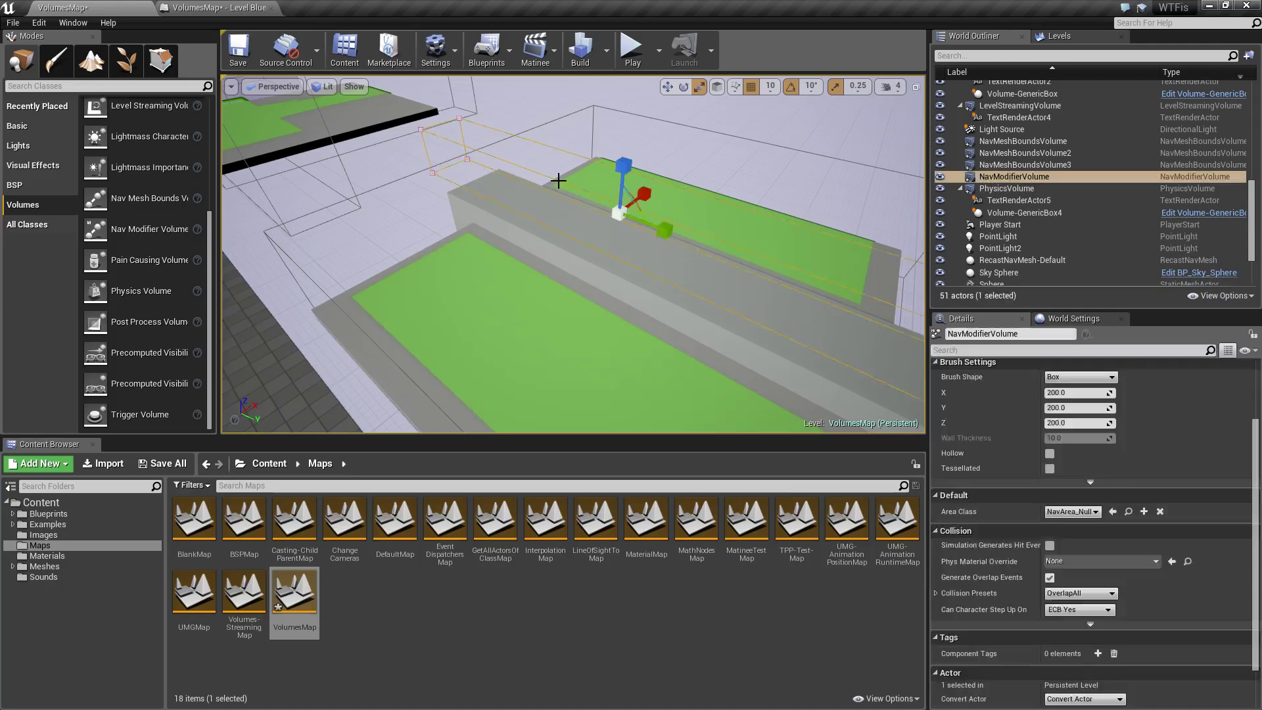
{"action": "left_click", "coordinate": [1075, 516]}
{"action": "left_click", "coordinate": [1084, 589]}
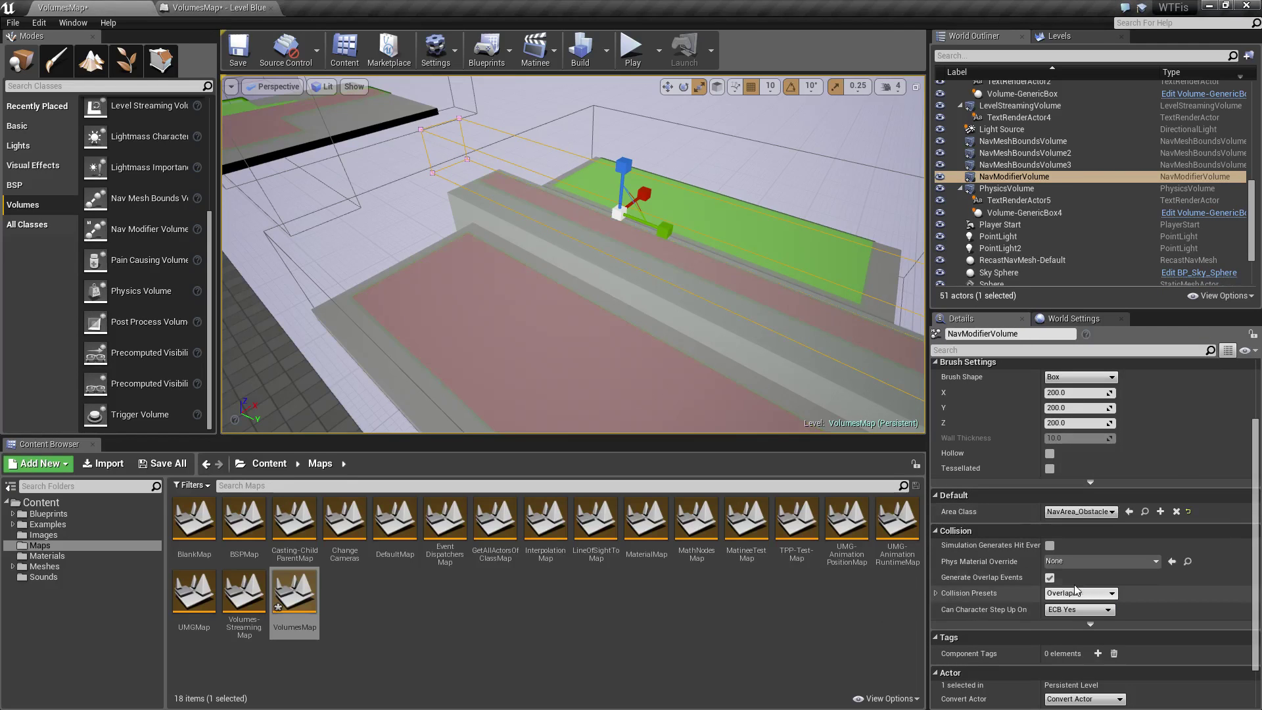
{"action": "key", "text": "Escape"}
Scale the raised block Cube6 down along Y to under half its length, leaving open platform at both ends
{"action": "mouse_move", "coordinate": [684, 347]}
{"action": "right_mouse_down"}
{"action": "mouse_move", "coordinate": [788, 347]}
{"action": "mouse_move", "coordinate": [696, 349]}
{"action": "right_mouse_up"}
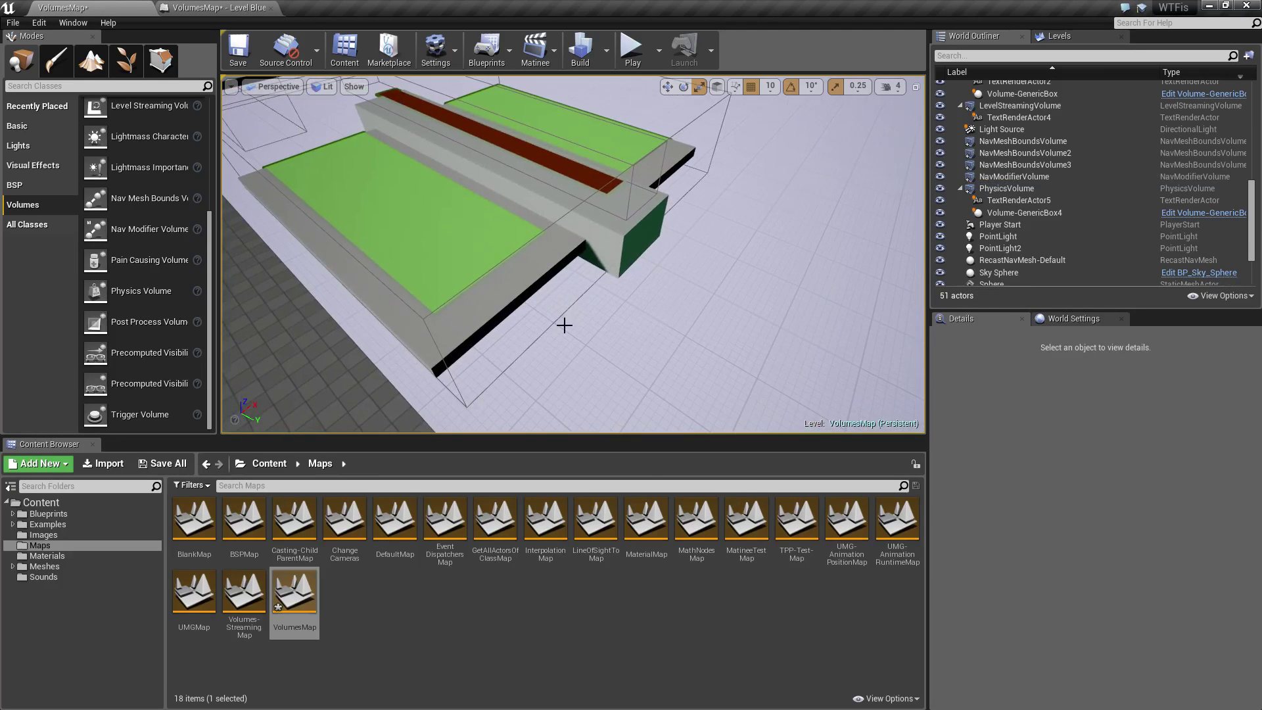
{"action": "left_click", "coordinate": [646, 227]}
{"action": "key", "text": "f"}
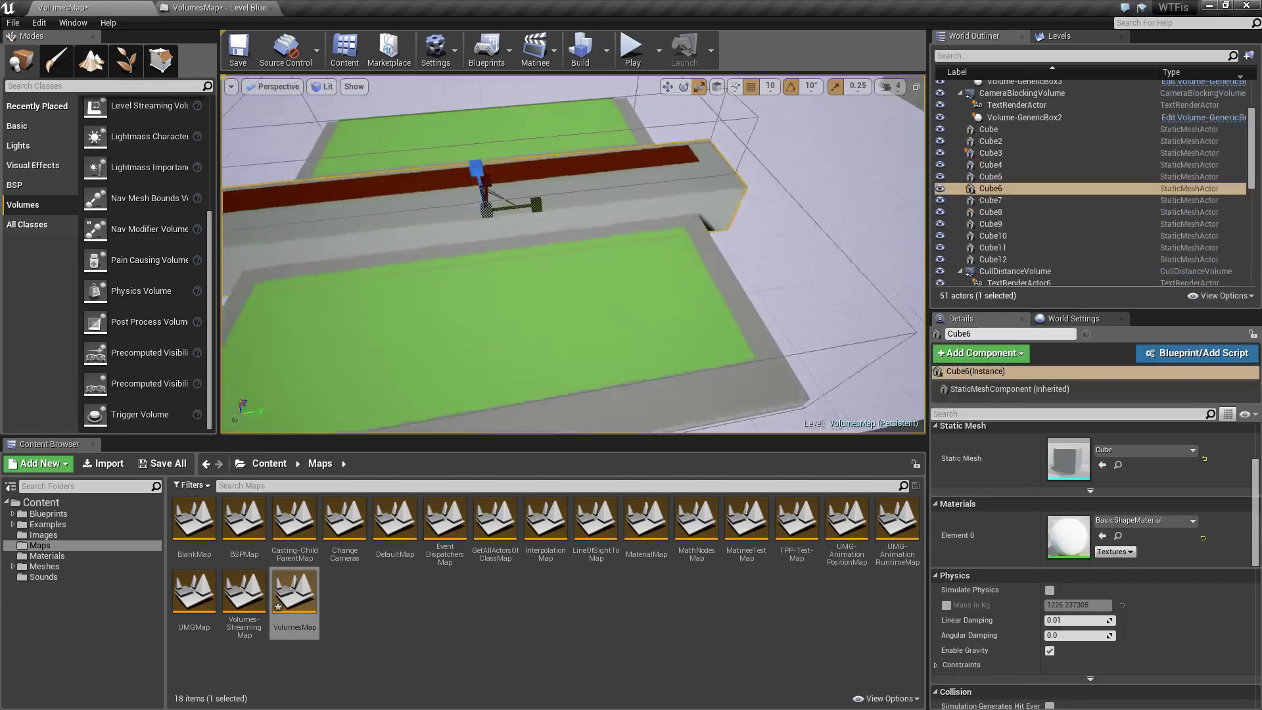
{"action": "key", "text": "e"}
{"action": "key", "text": "r"}
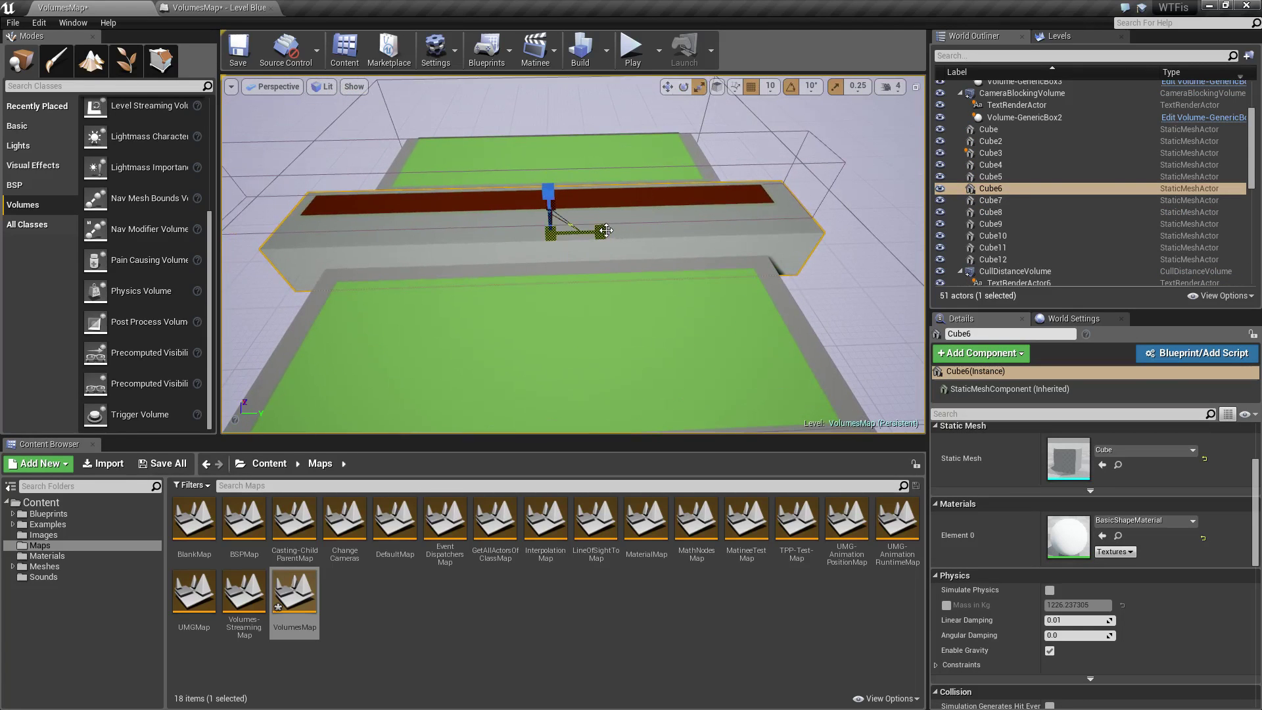
{"action": "left_click_drag", "start_coordinate": [633, 236], "coordinate": [552, 229]}
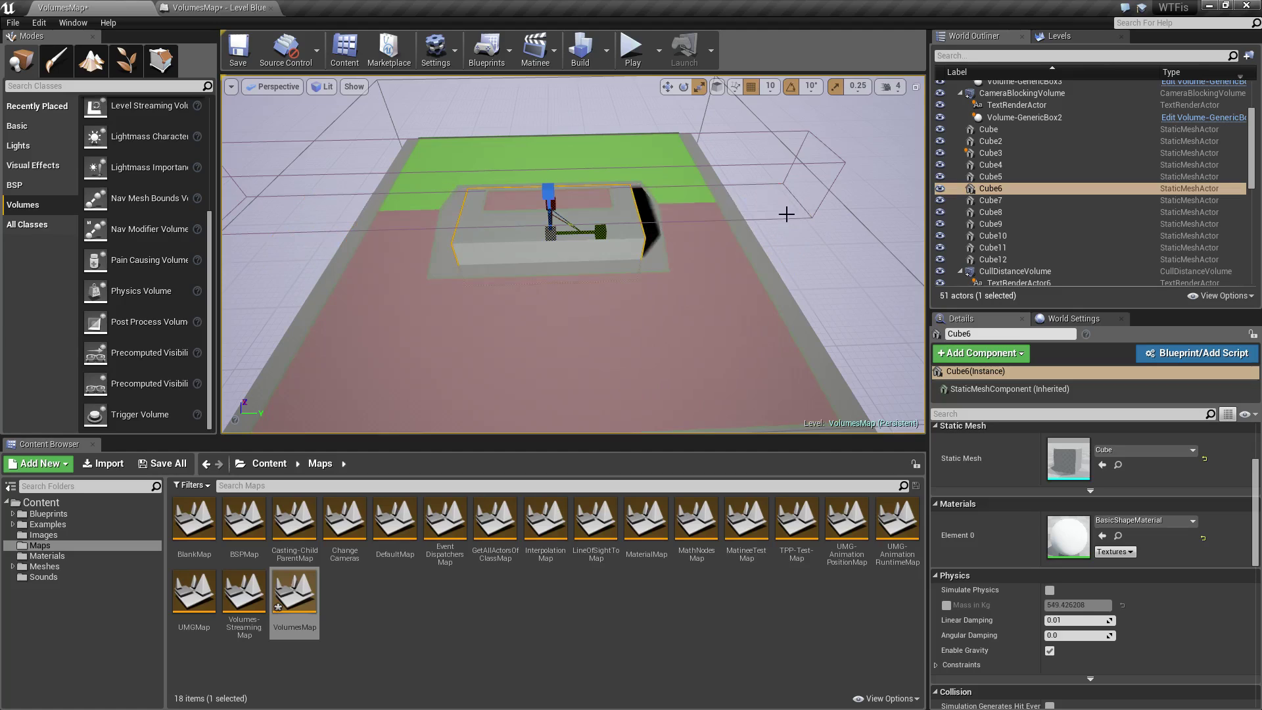
{"action": "left_click", "coordinate": [882, 326]}
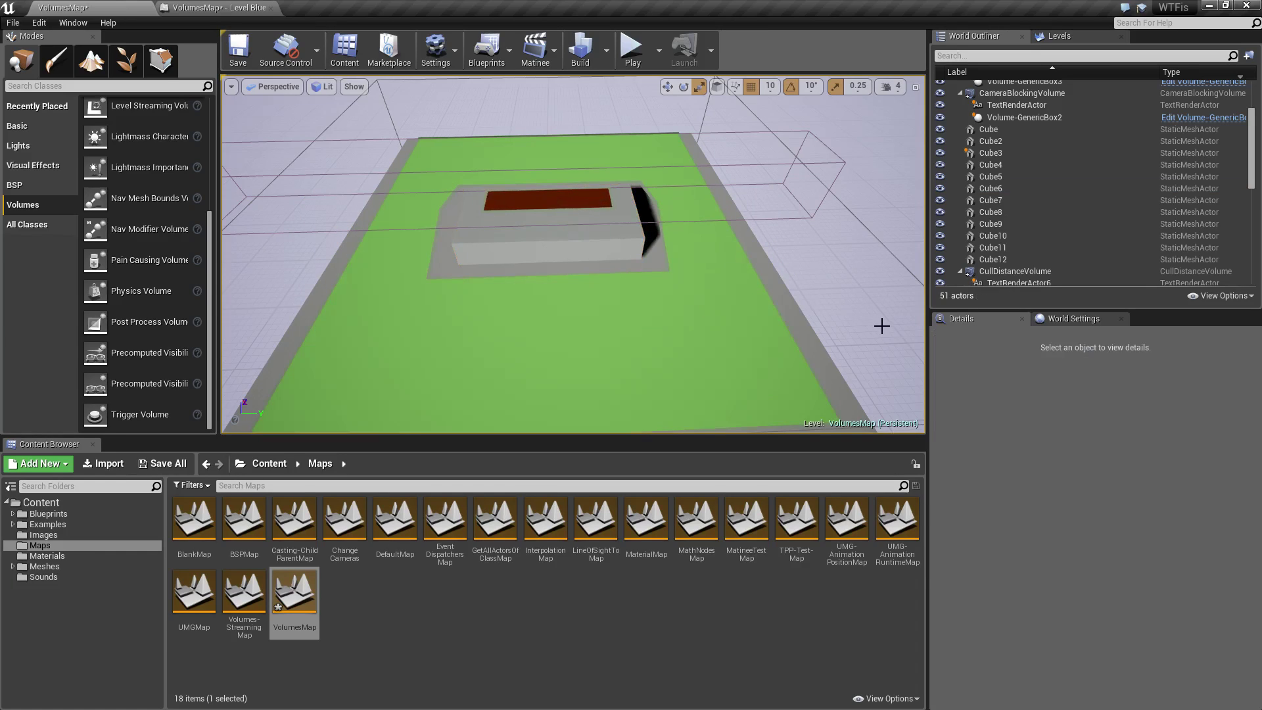
Examine the navigation mesh around the shortened block and the extent of the NavModifierVolume above it from several angles
{"action": "right_click_drag", "start_coordinate": [882, 326], "coordinate": [638, 313]}
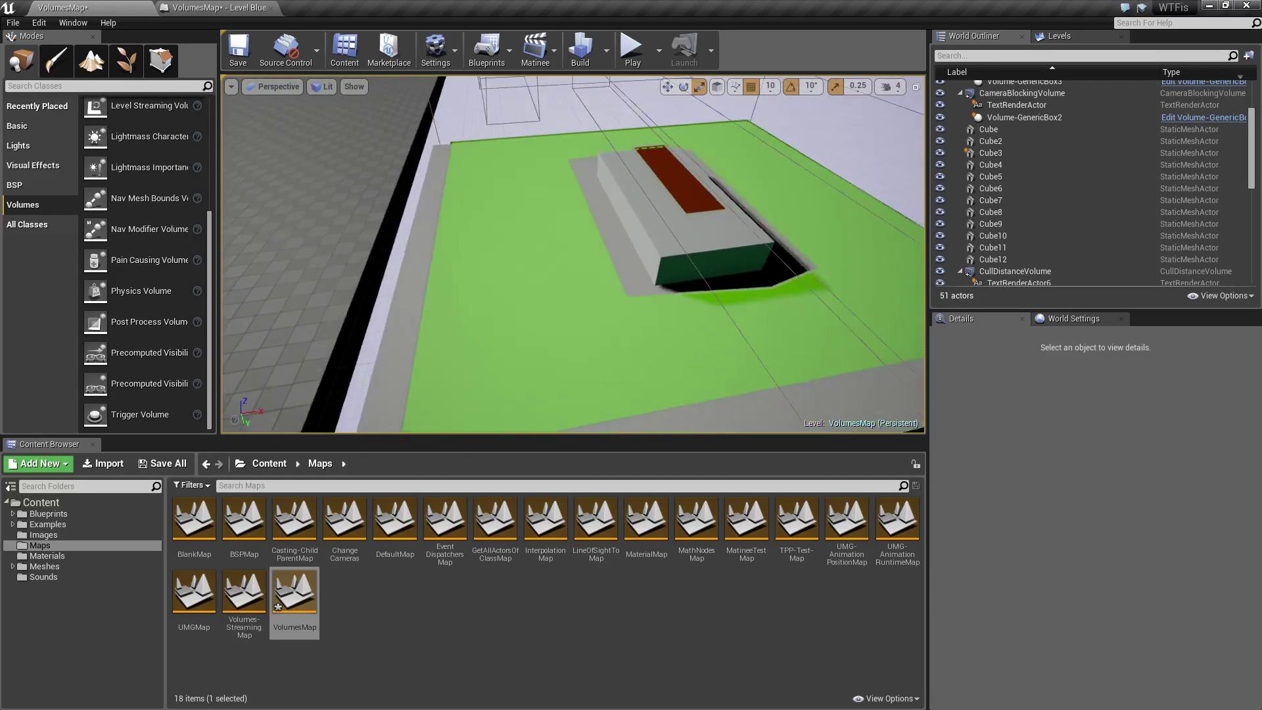
{"action": "right_click_drag", "start_coordinate": [829, 307], "coordinate": [859, 282]}
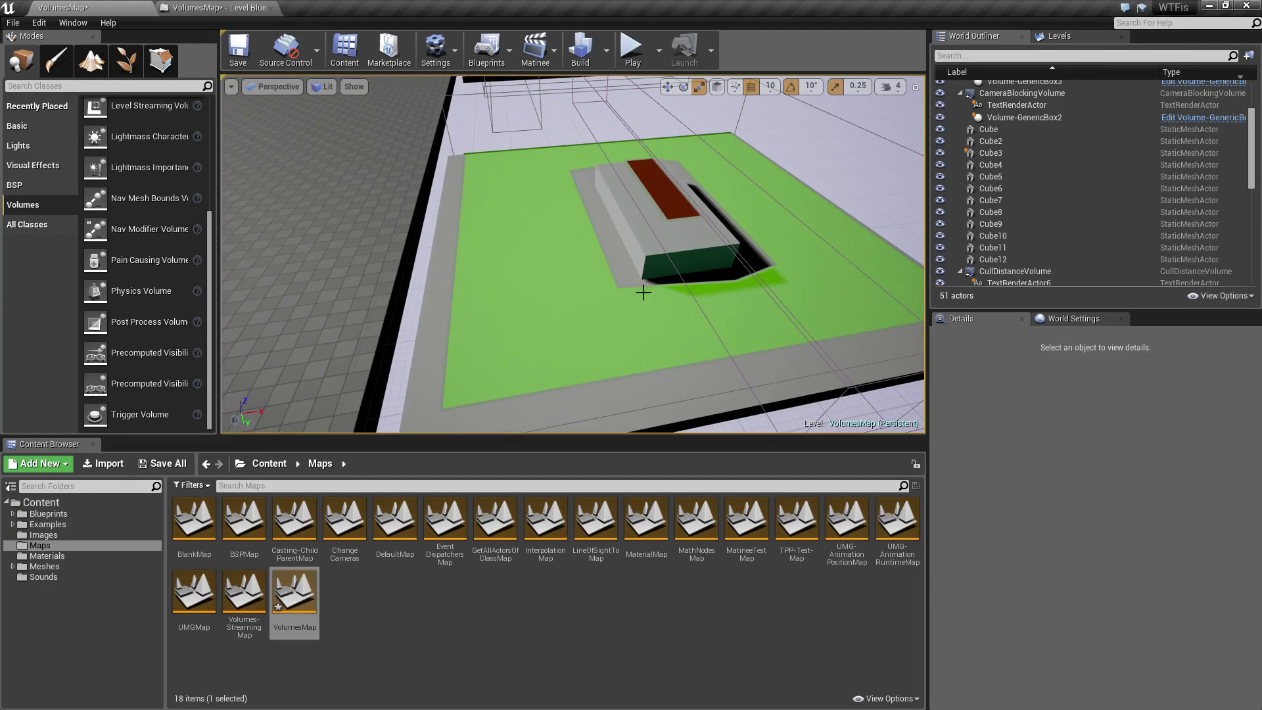
{"action": "right_click_drag", "start_coordinate": [642, 290], "coordinate": [855, 289]}
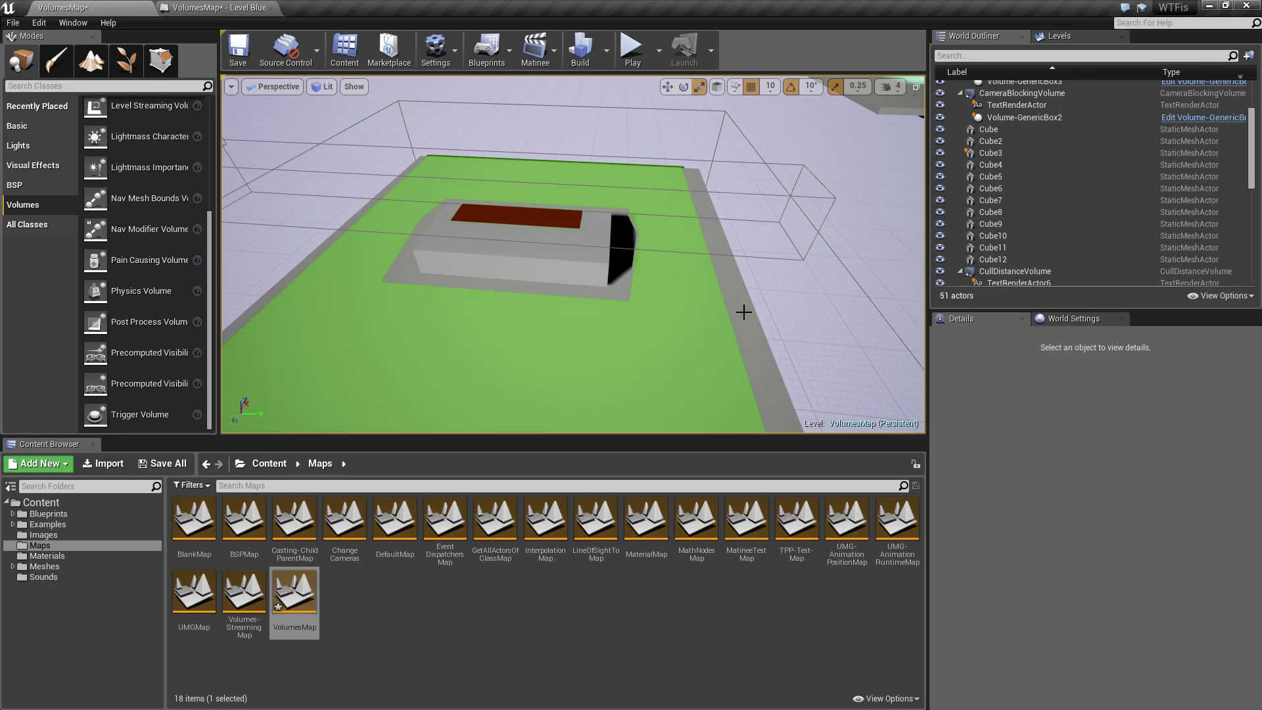
{"action": "right_click_drag", "start_coordinate": [743, 309], "coordinate": [578, 287]}
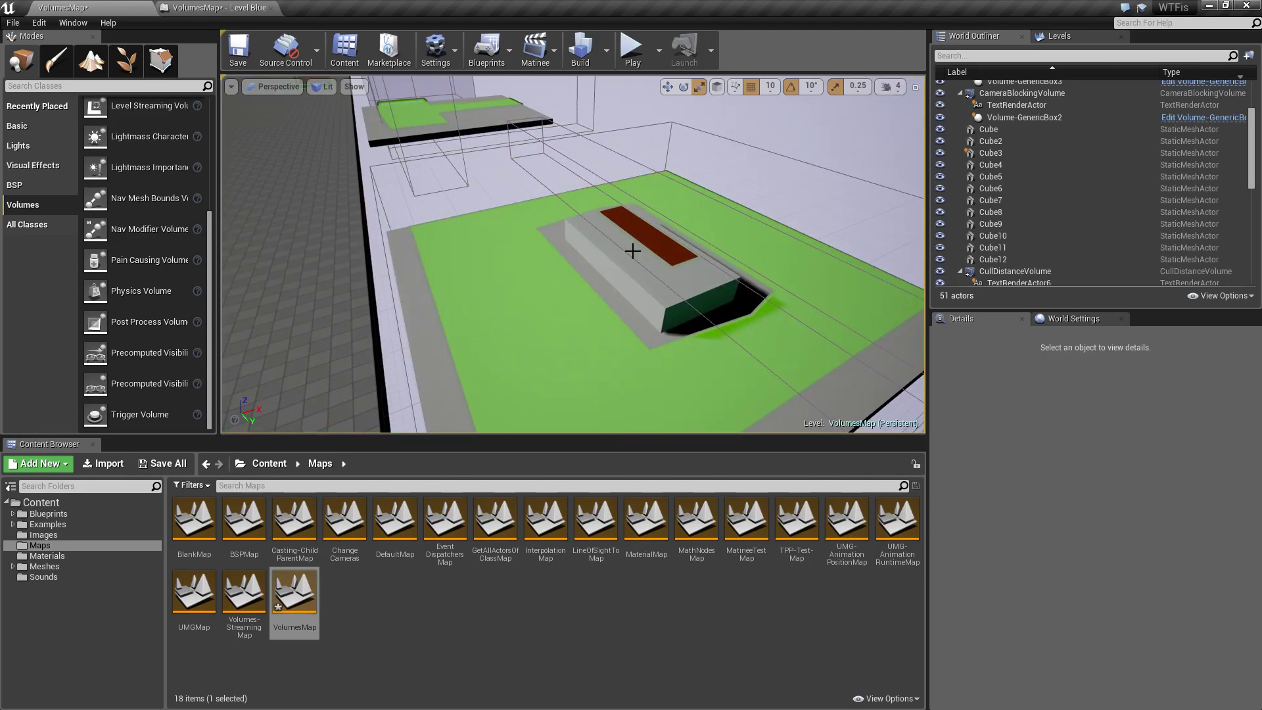
{"action": "right_click_drag", "start_coordinate": [642, 357], "coordinate": [757, 323]}
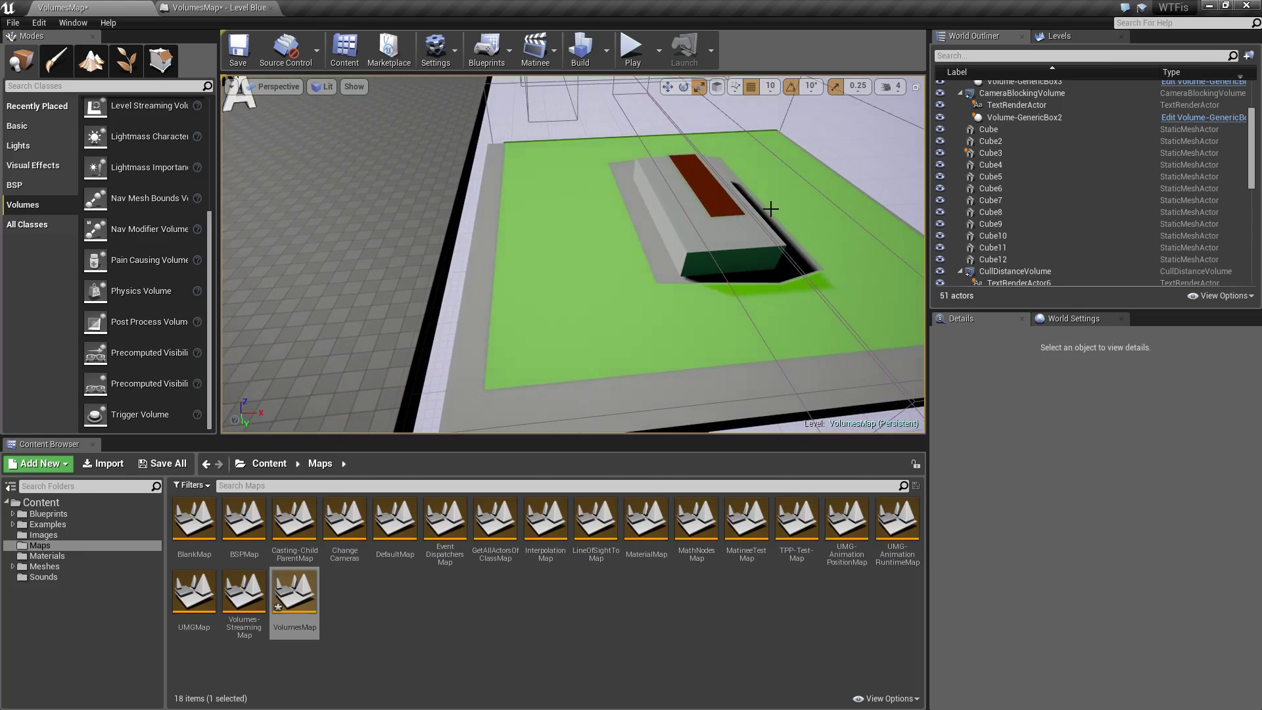
{"action": "right_click_drag", "start_coordinate": [646, 378], "coordinate": [750, 378]}
{"action": "left_click", "coordinate": [629, 205]}
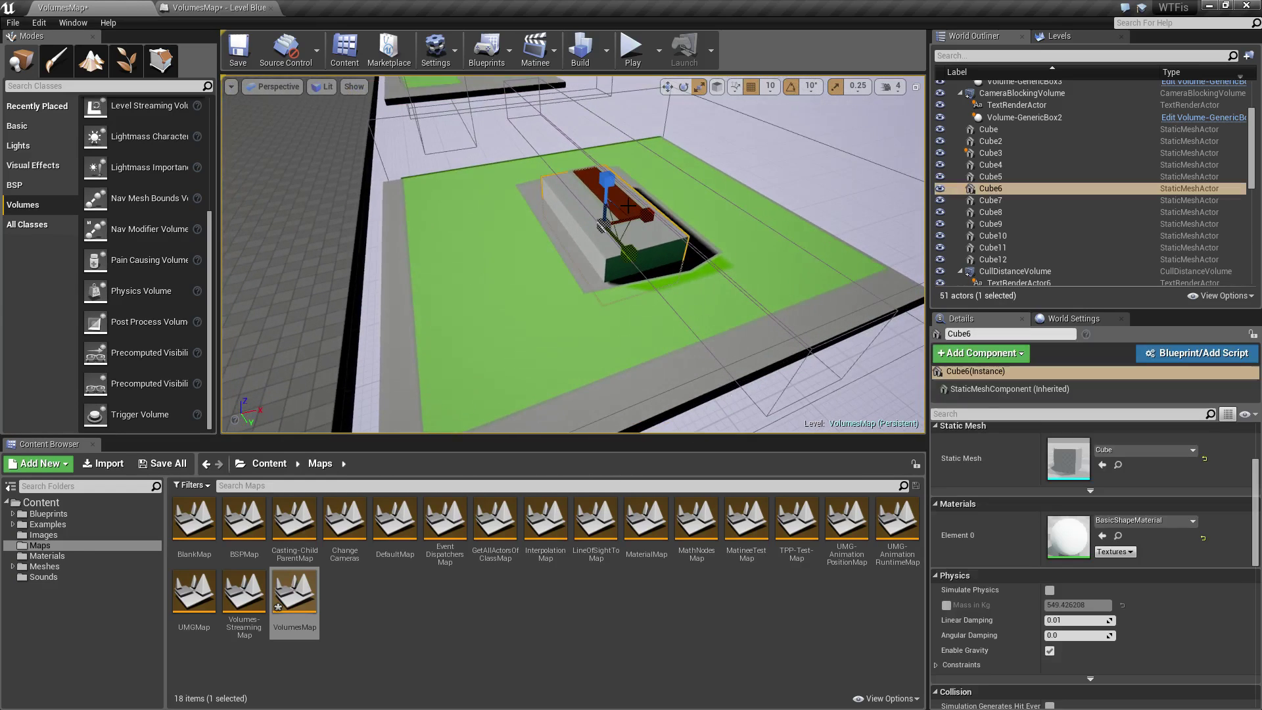
{"action": "right_click_drag", "start_coordinate": [720, 319], "coordinate": [750, 318]}
{"action": "left_click", "coordinate": [614, 302]}
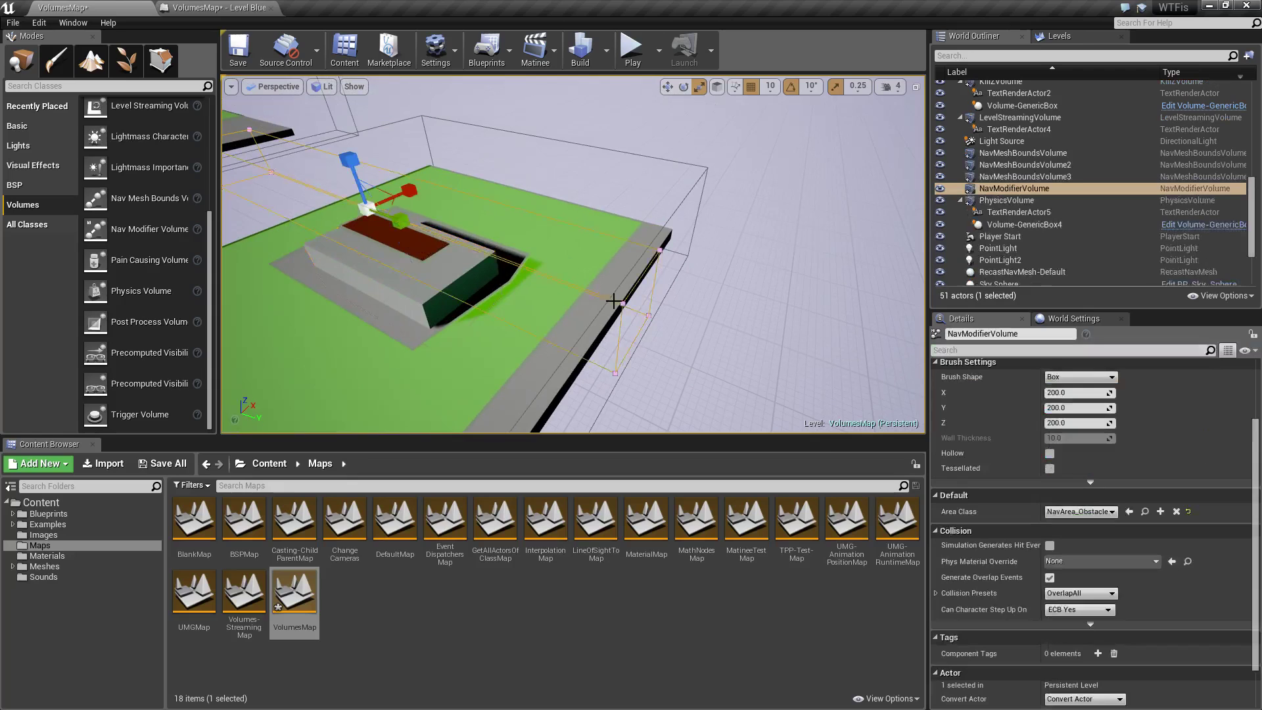
{"action": "key", "text": "f"}
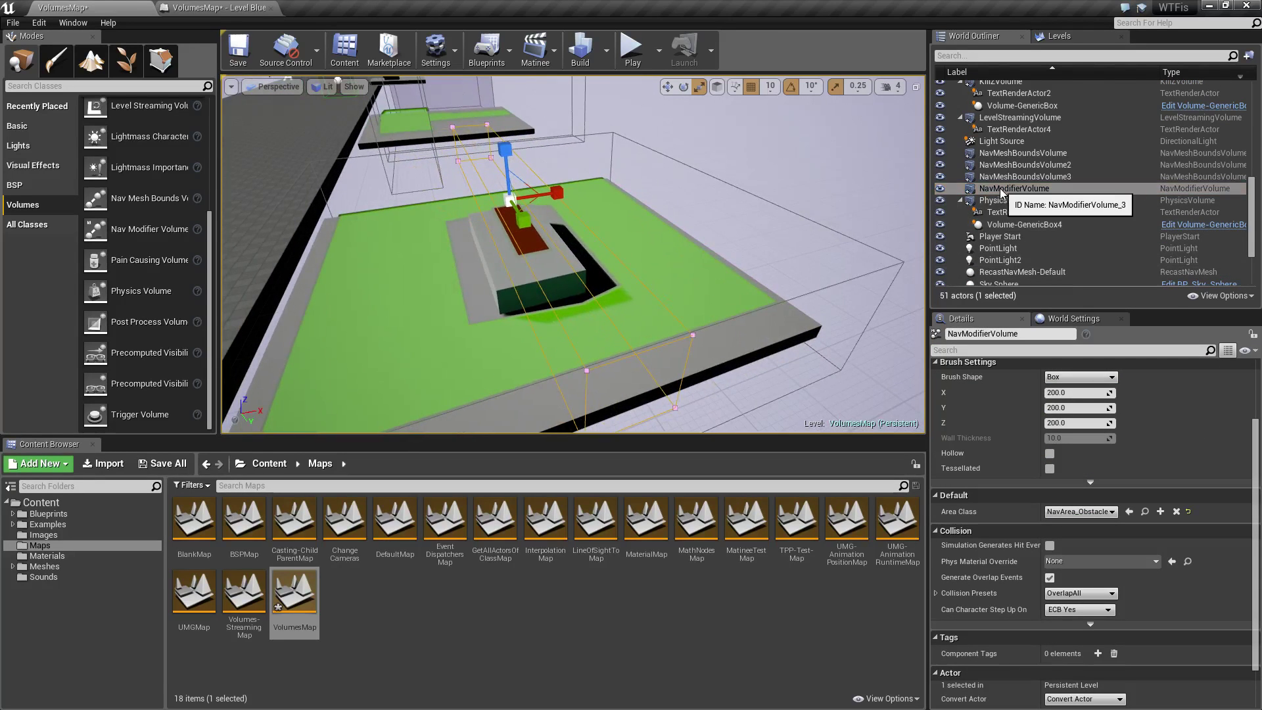
{"action": "key", "text": "Escape"}
{"action": "right_click_drag", "start_coordinate": [767, 320], "coordinate": [657, 309]}
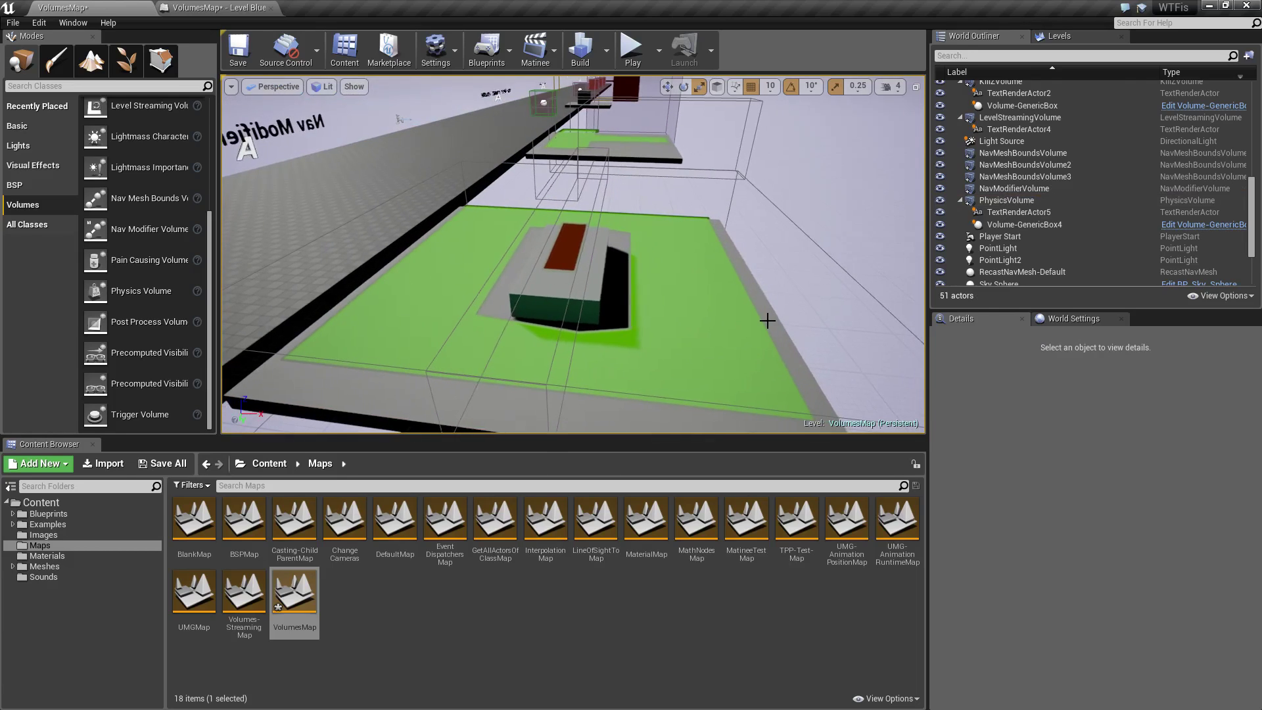